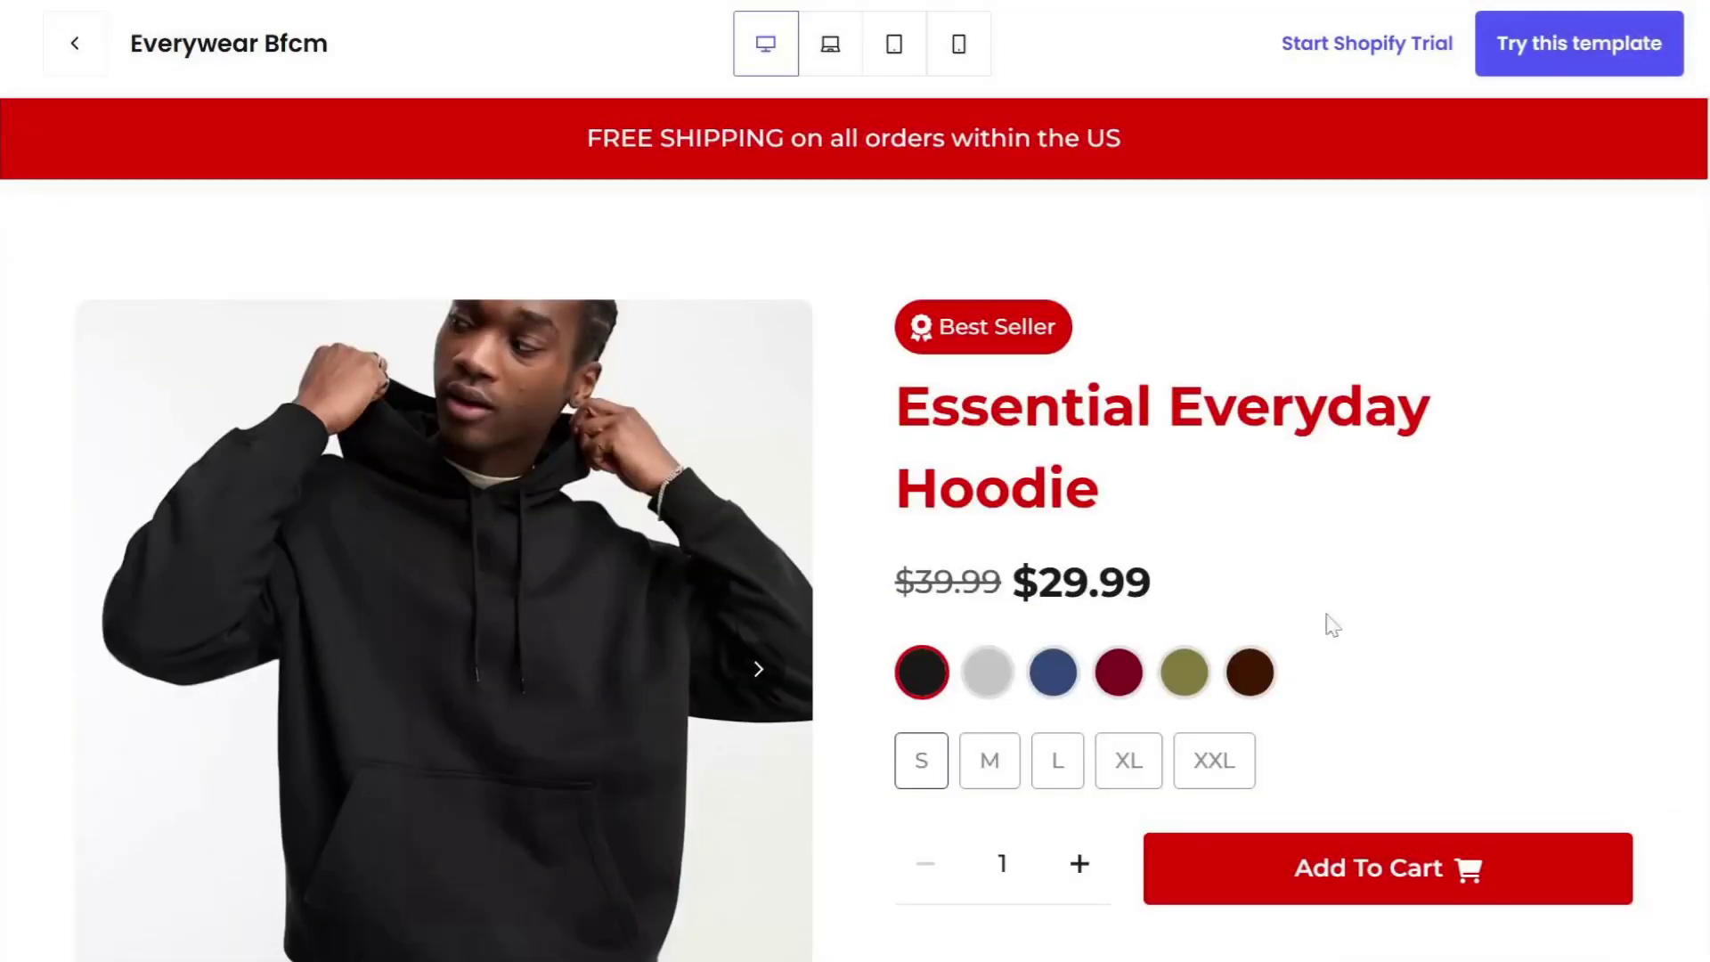
Pick the blue swatch and a size on the hoodie preview, then the 5 and 10 pens packs
{"action": "left_click", "coordinate": [985, 686]}
{"action": "left_click", "coordinate": [1064, 678]}
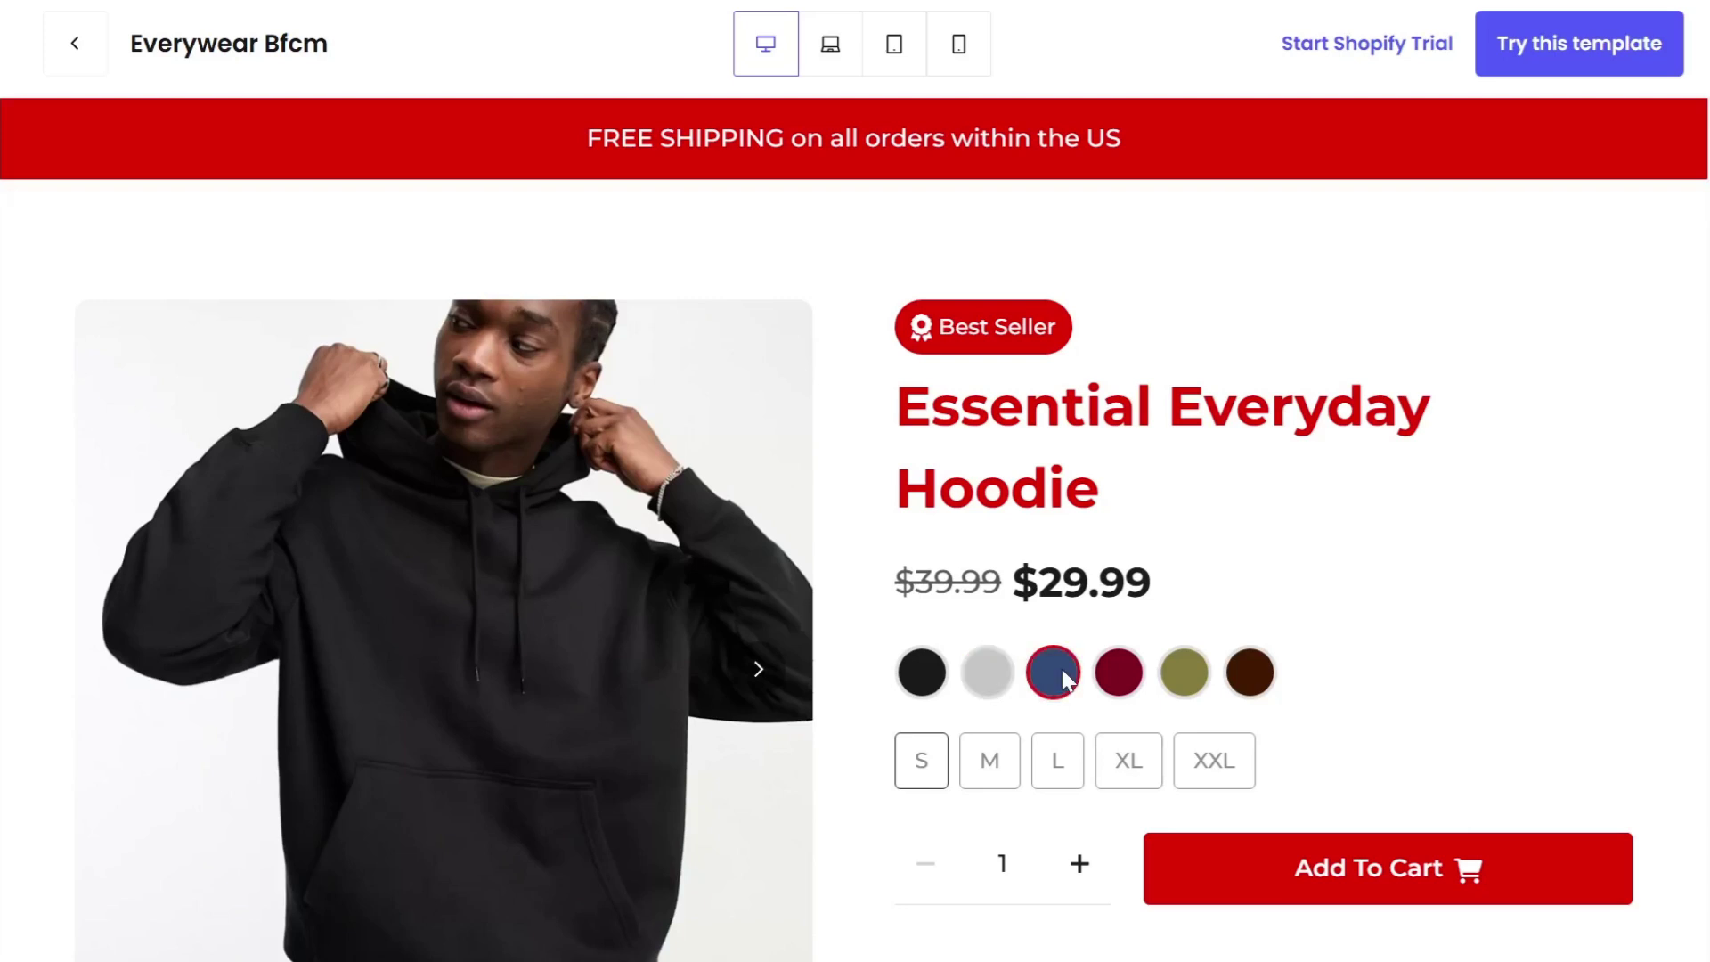
{"action": "left_click", "coordinate": [988, 768]}
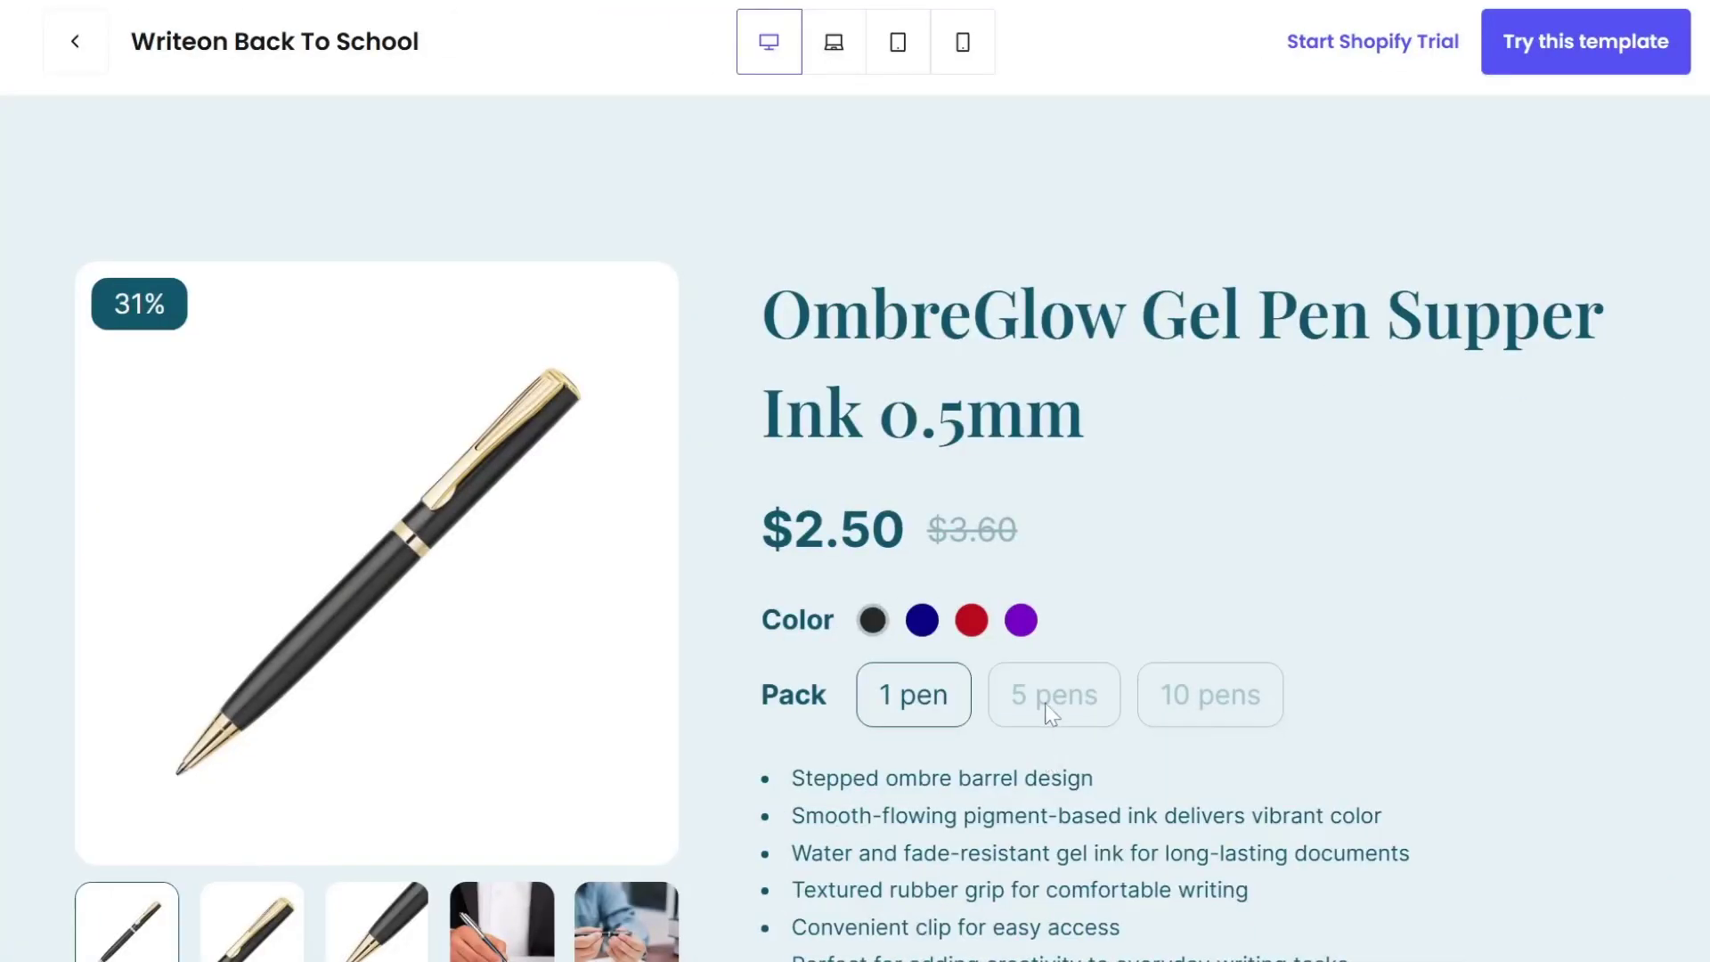
{"action": "left_click", "coordinate": [1051, 713]}
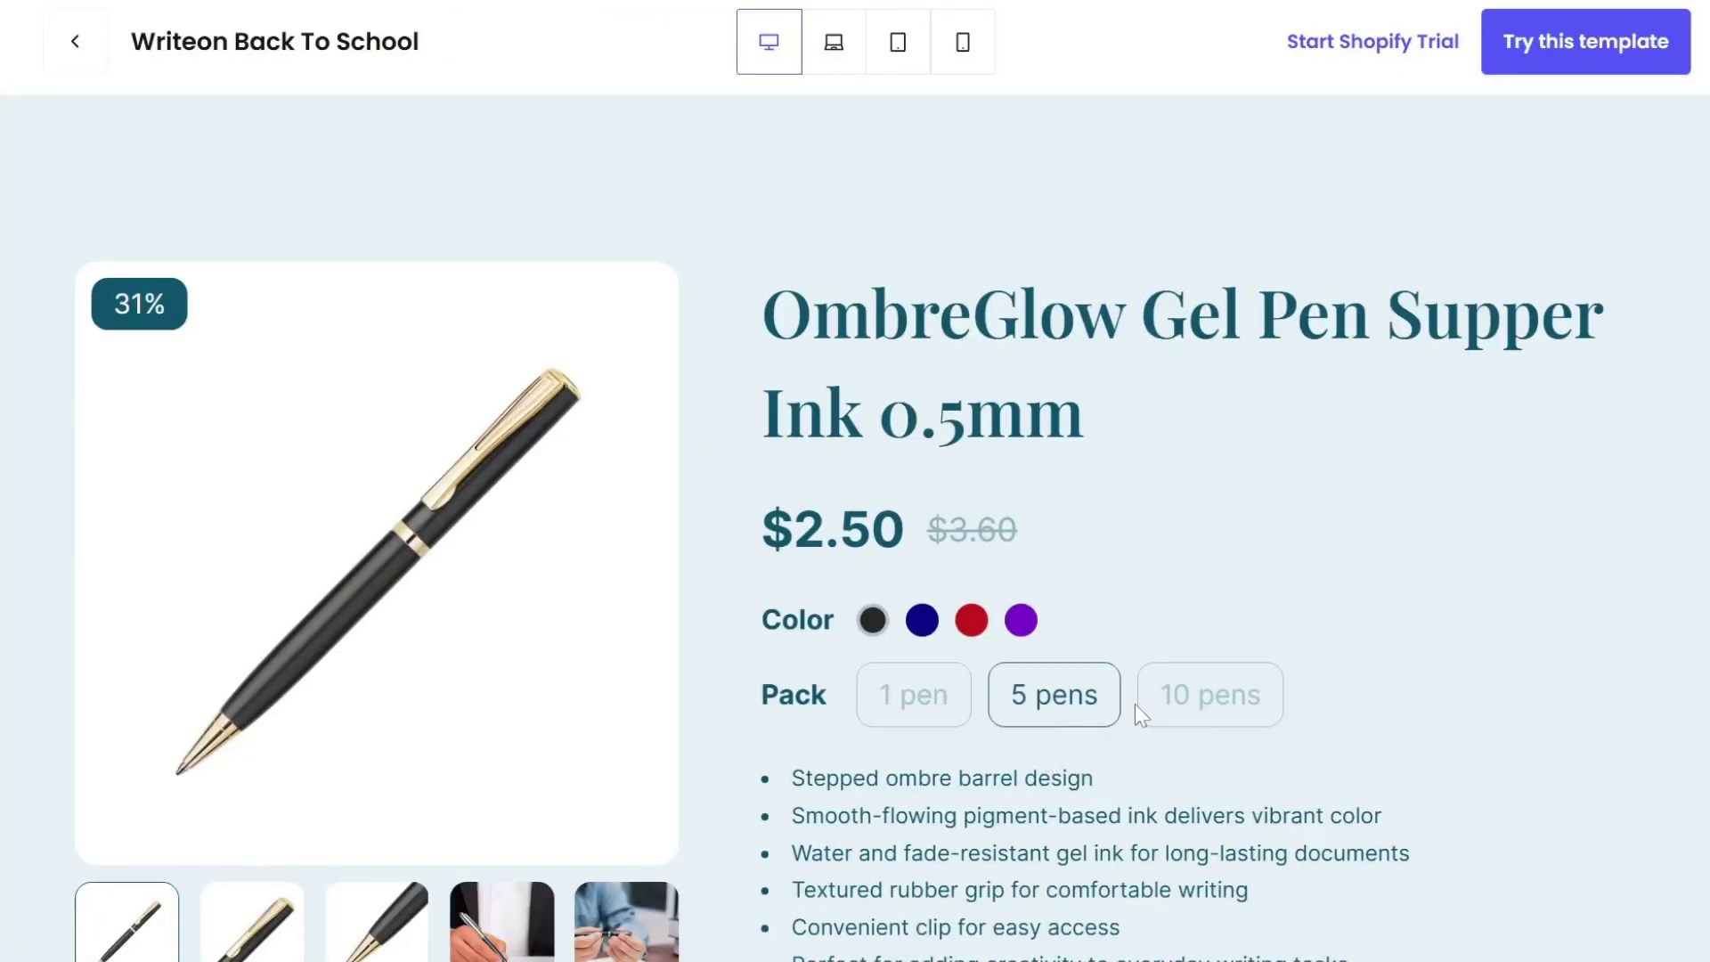
{"action": "left_click", "coordinate": [1211, 699]}
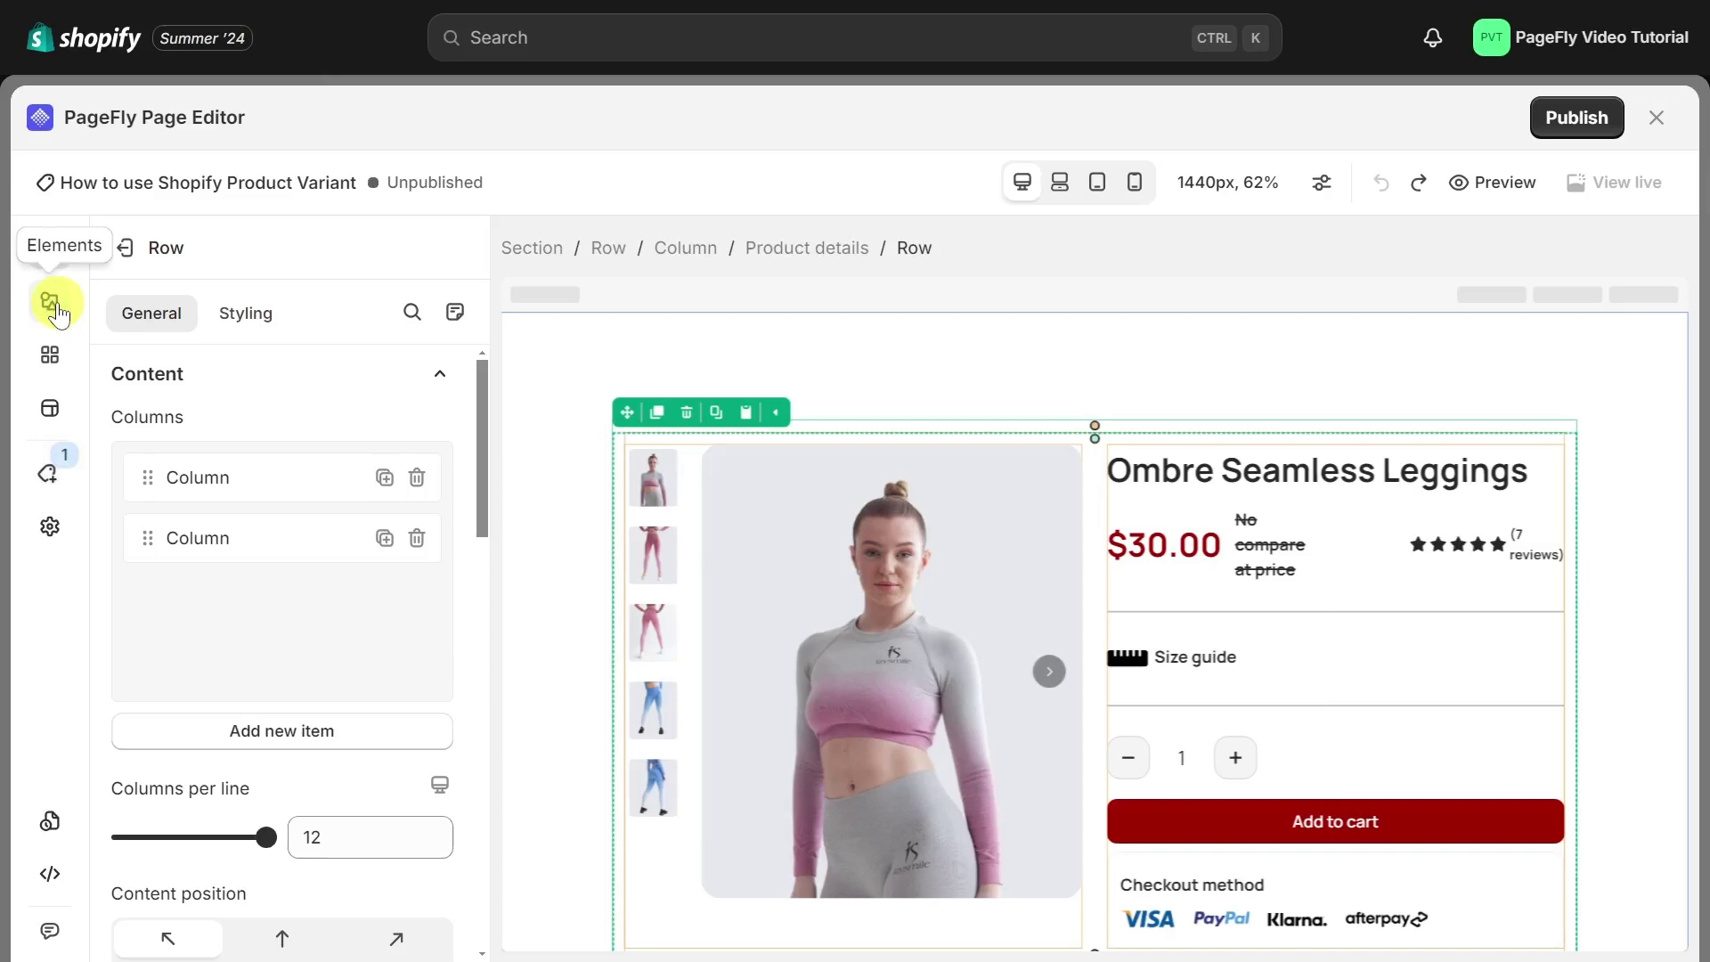
Drag the radio-option Product variant layout from the Shopify elements onto the leggings' product details row
{"action": "left_click", "coordinate": [52, 304]}
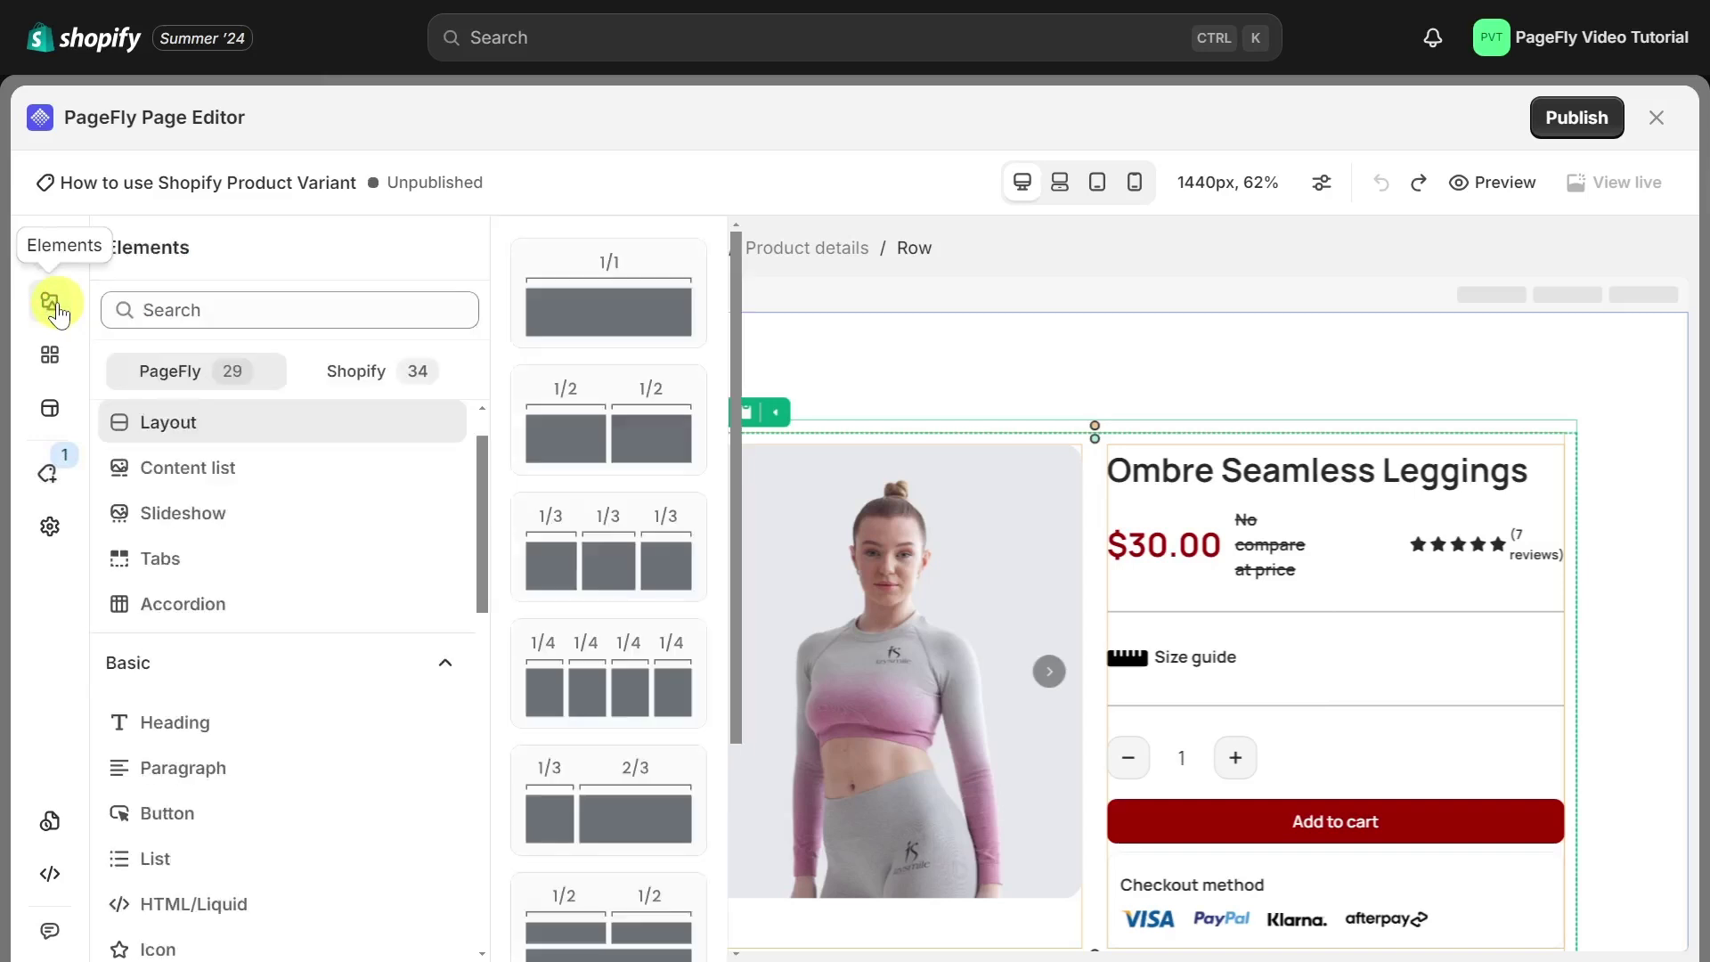
{"action": "left_click", "coordinate": [374, 378]}
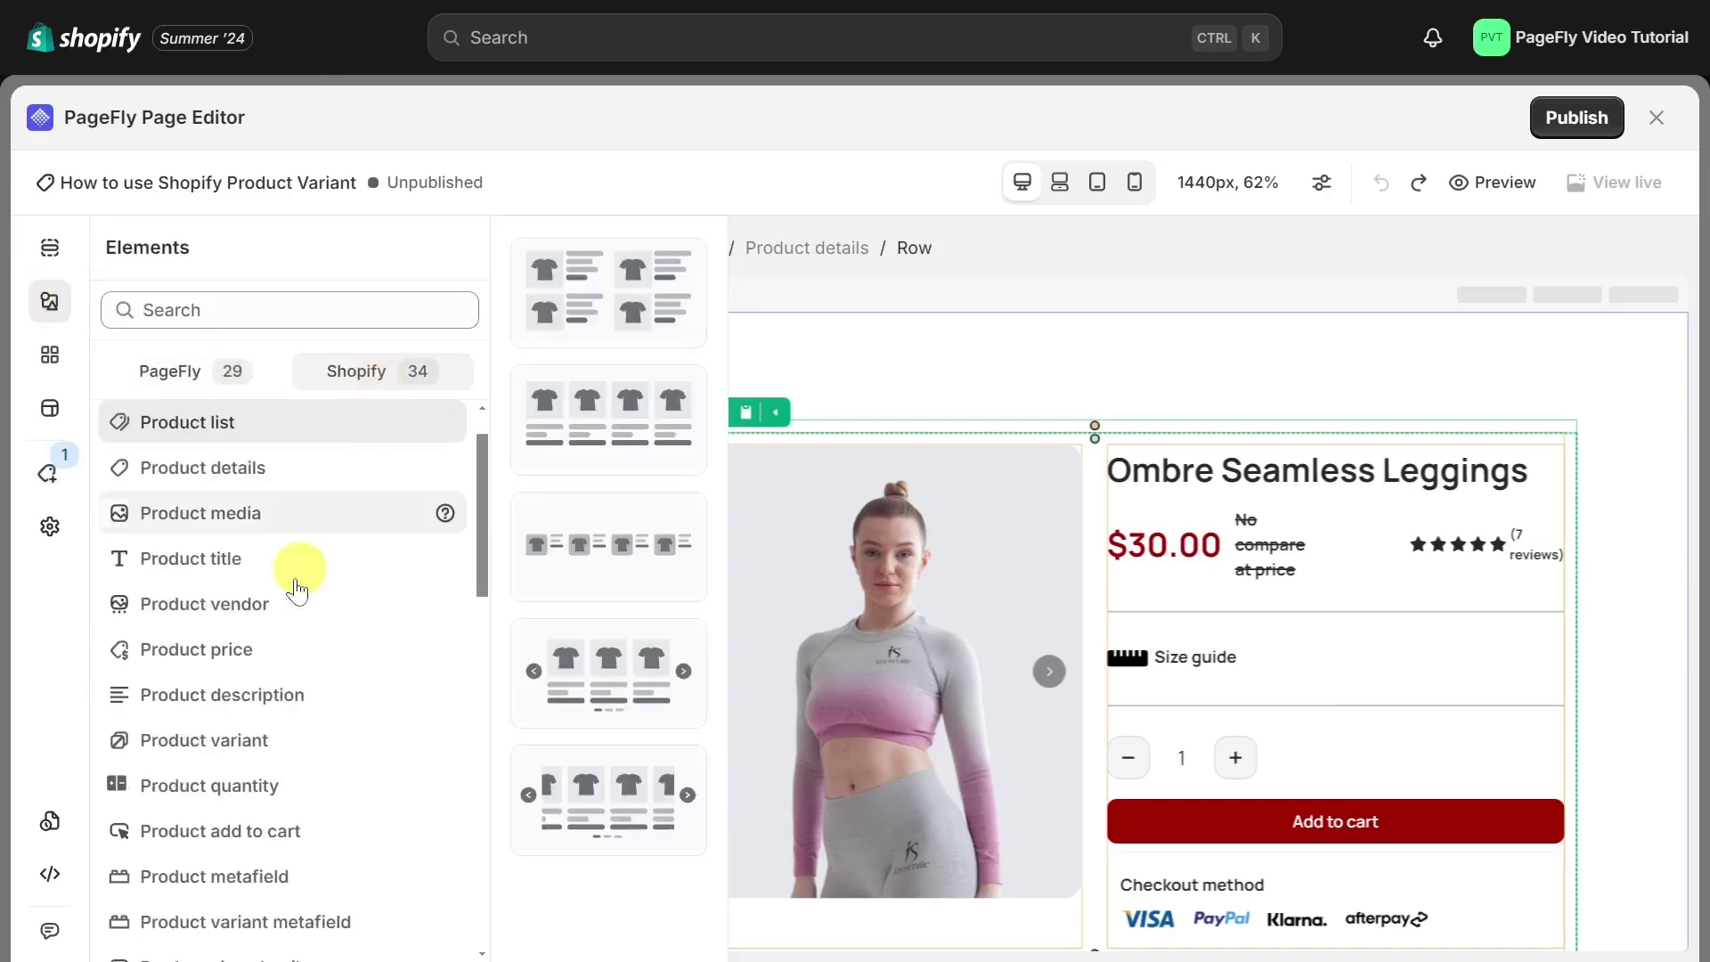
{"action": "left_click", "coordinate": [259, 732]}
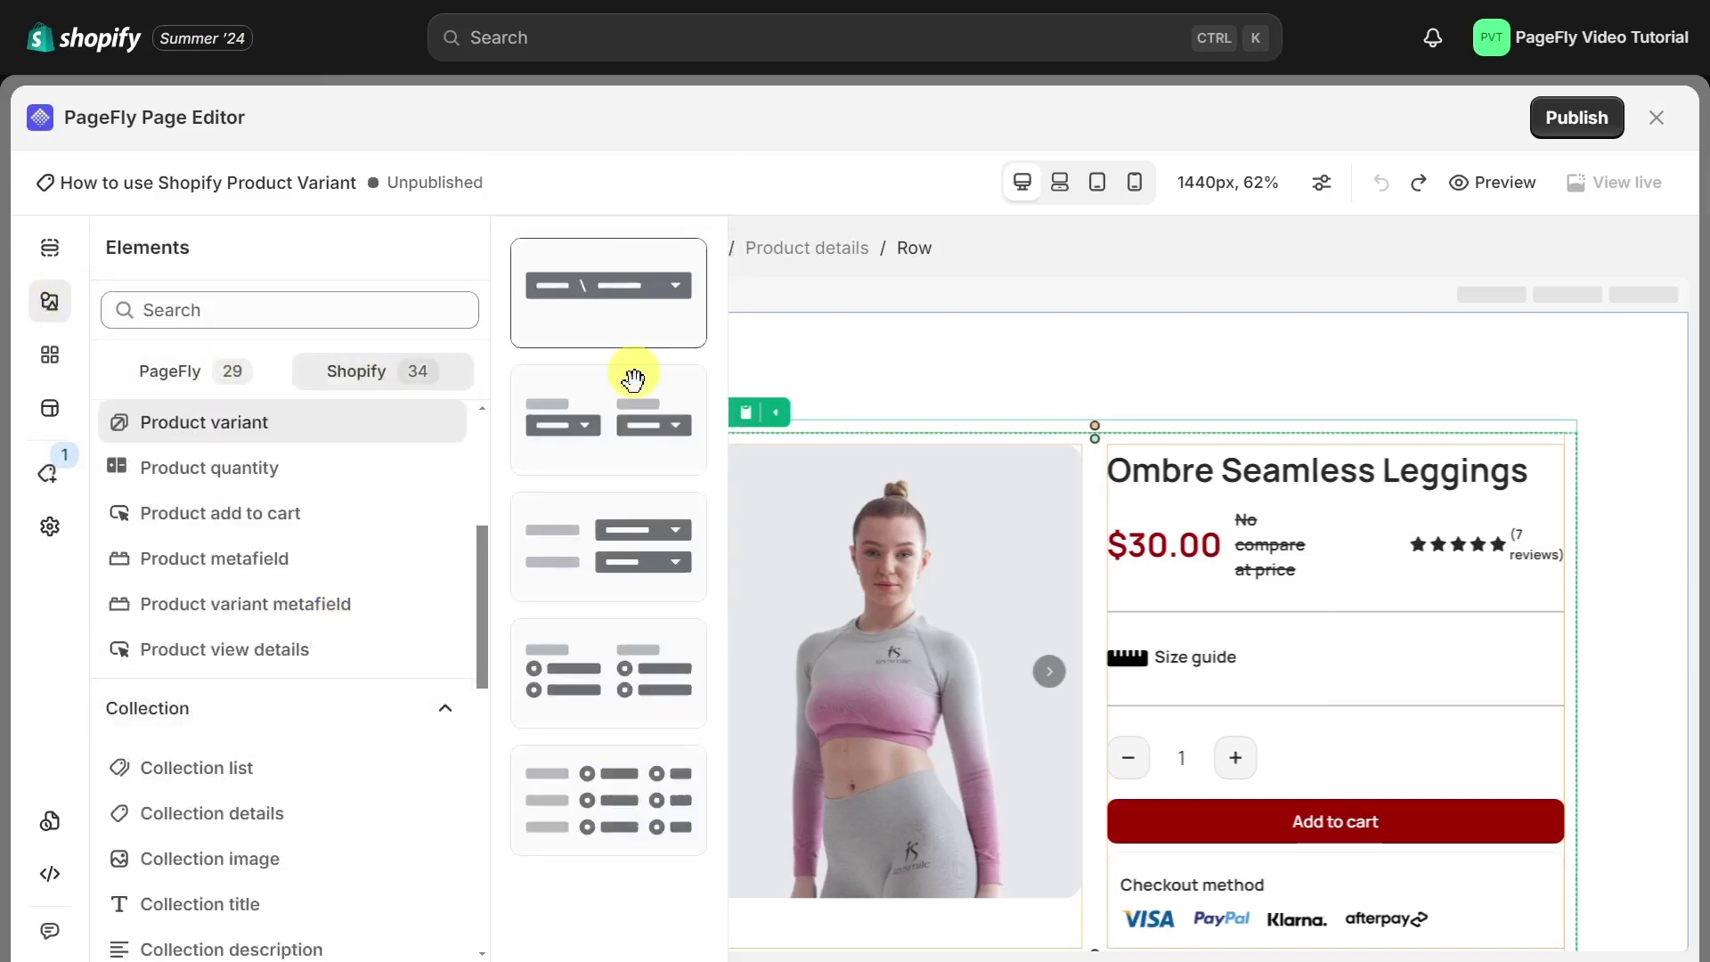
{"action": "left_click_drag", "start_coordinate": [649, 782], "coordinate": [1288, 636]}
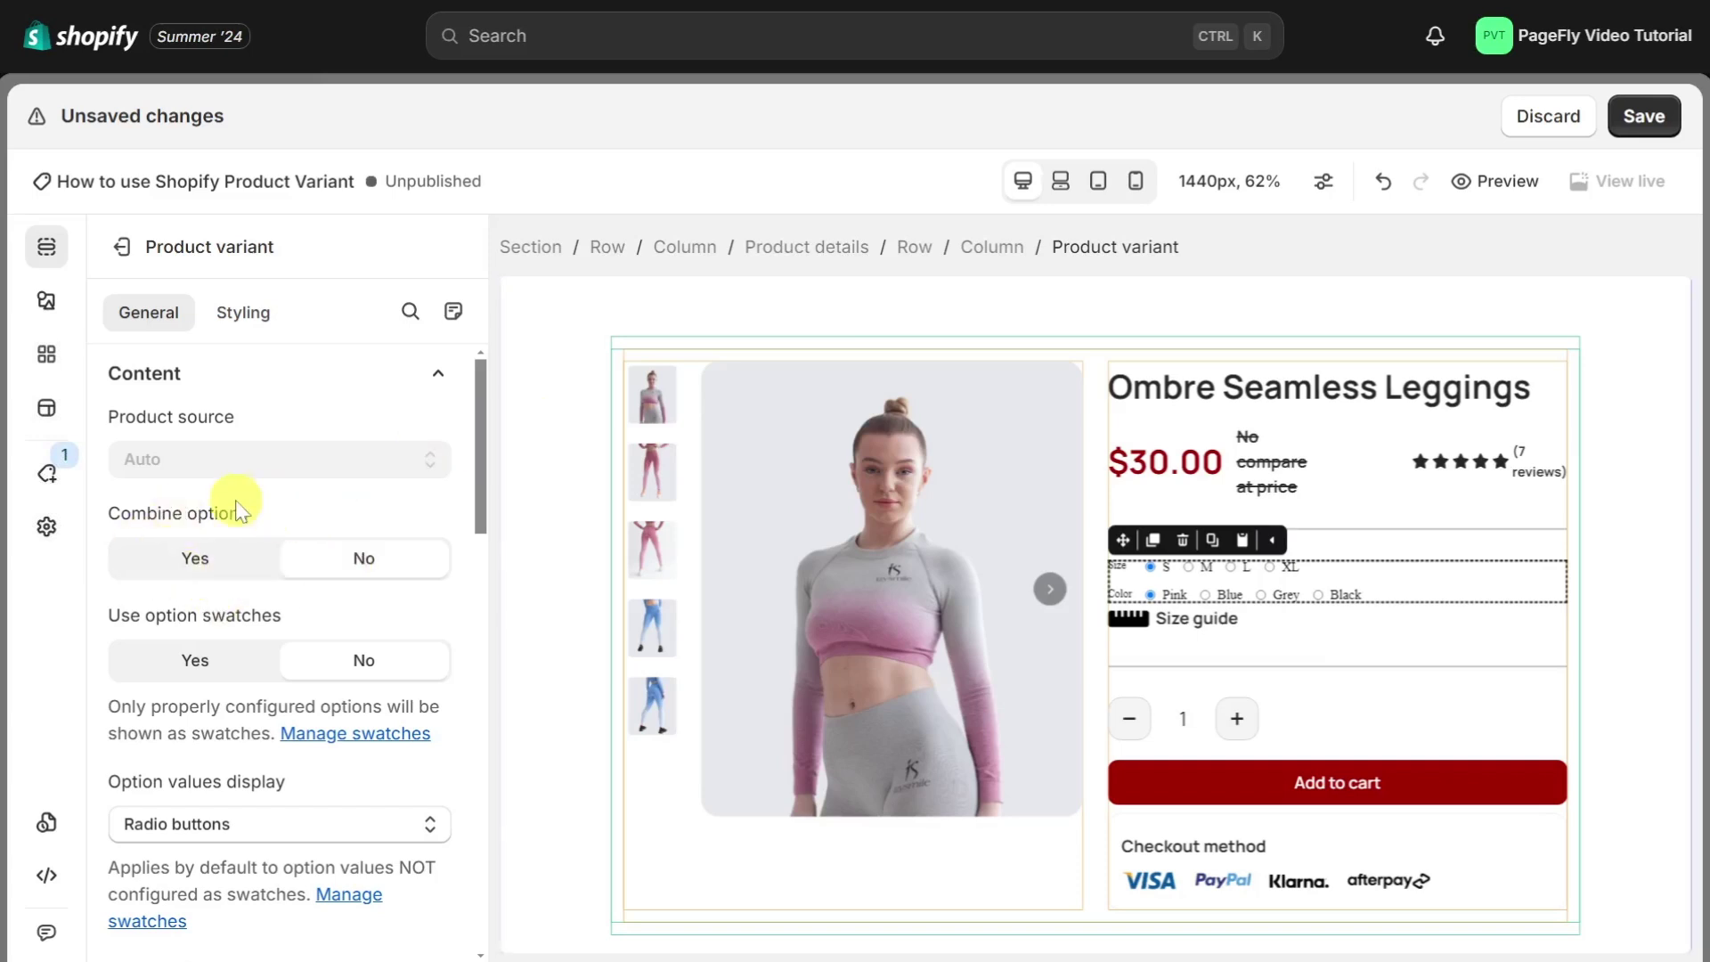
Set Combine options to Yes, Show price to No, and Variants display to Variants image
{"action": "left_click", "coordinate": [230, 556]}
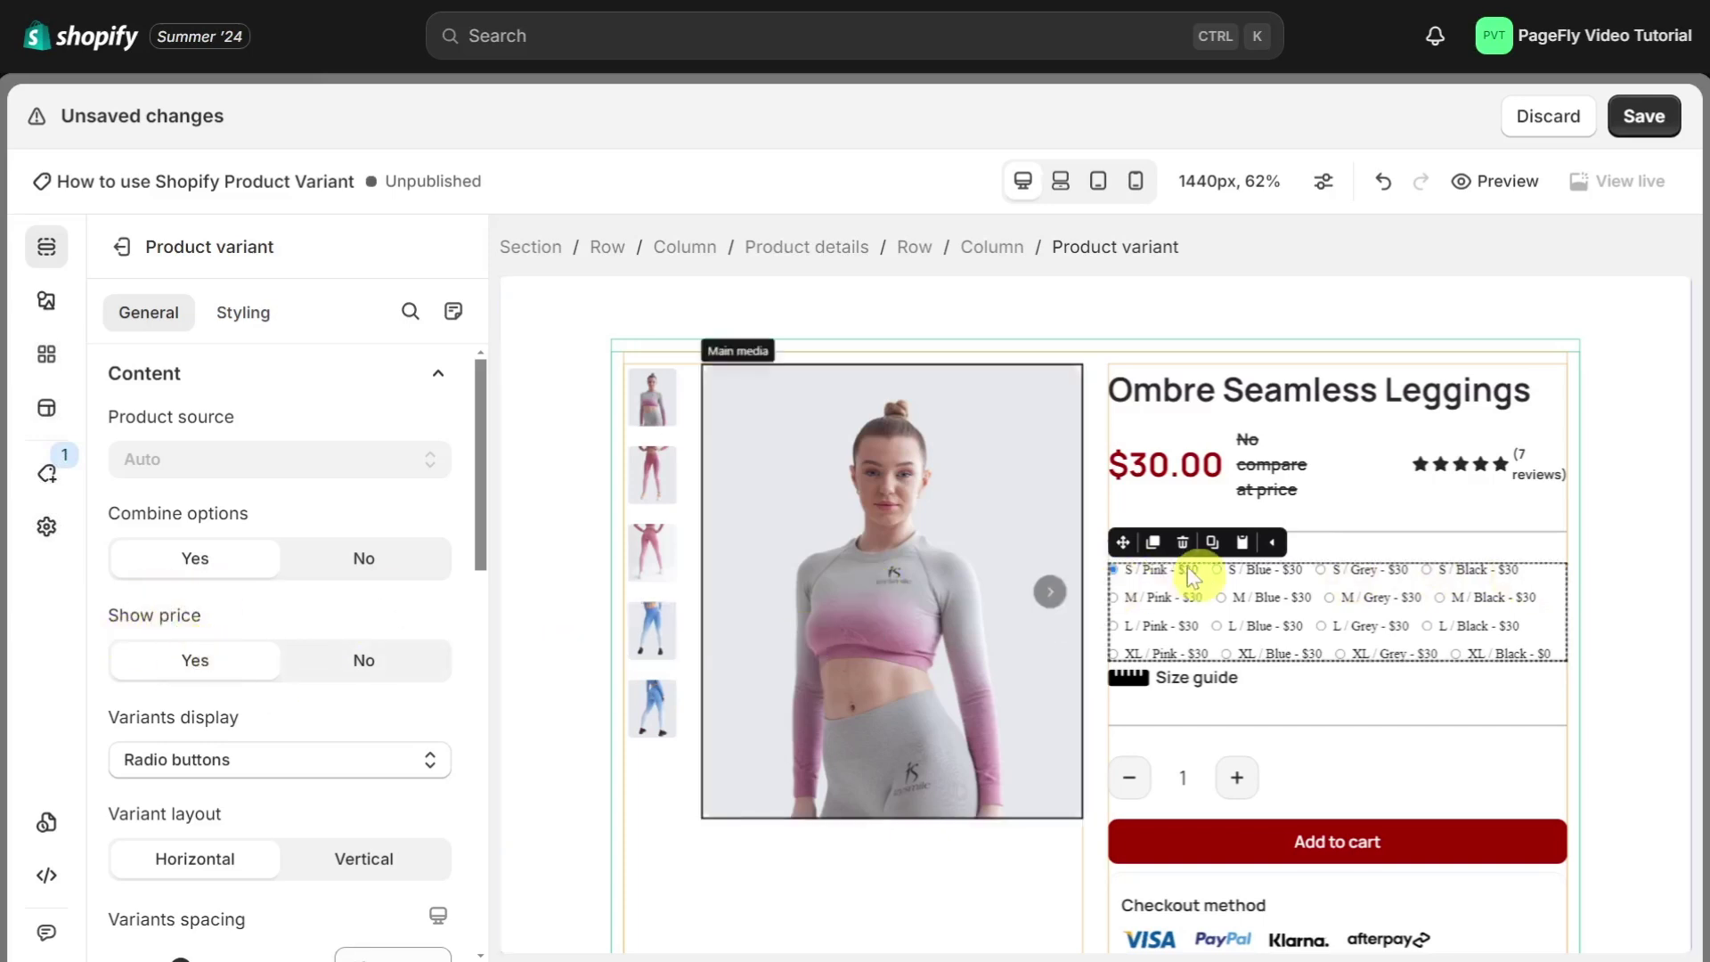
{"action": "left_click", "coordinate": [386, 658]}
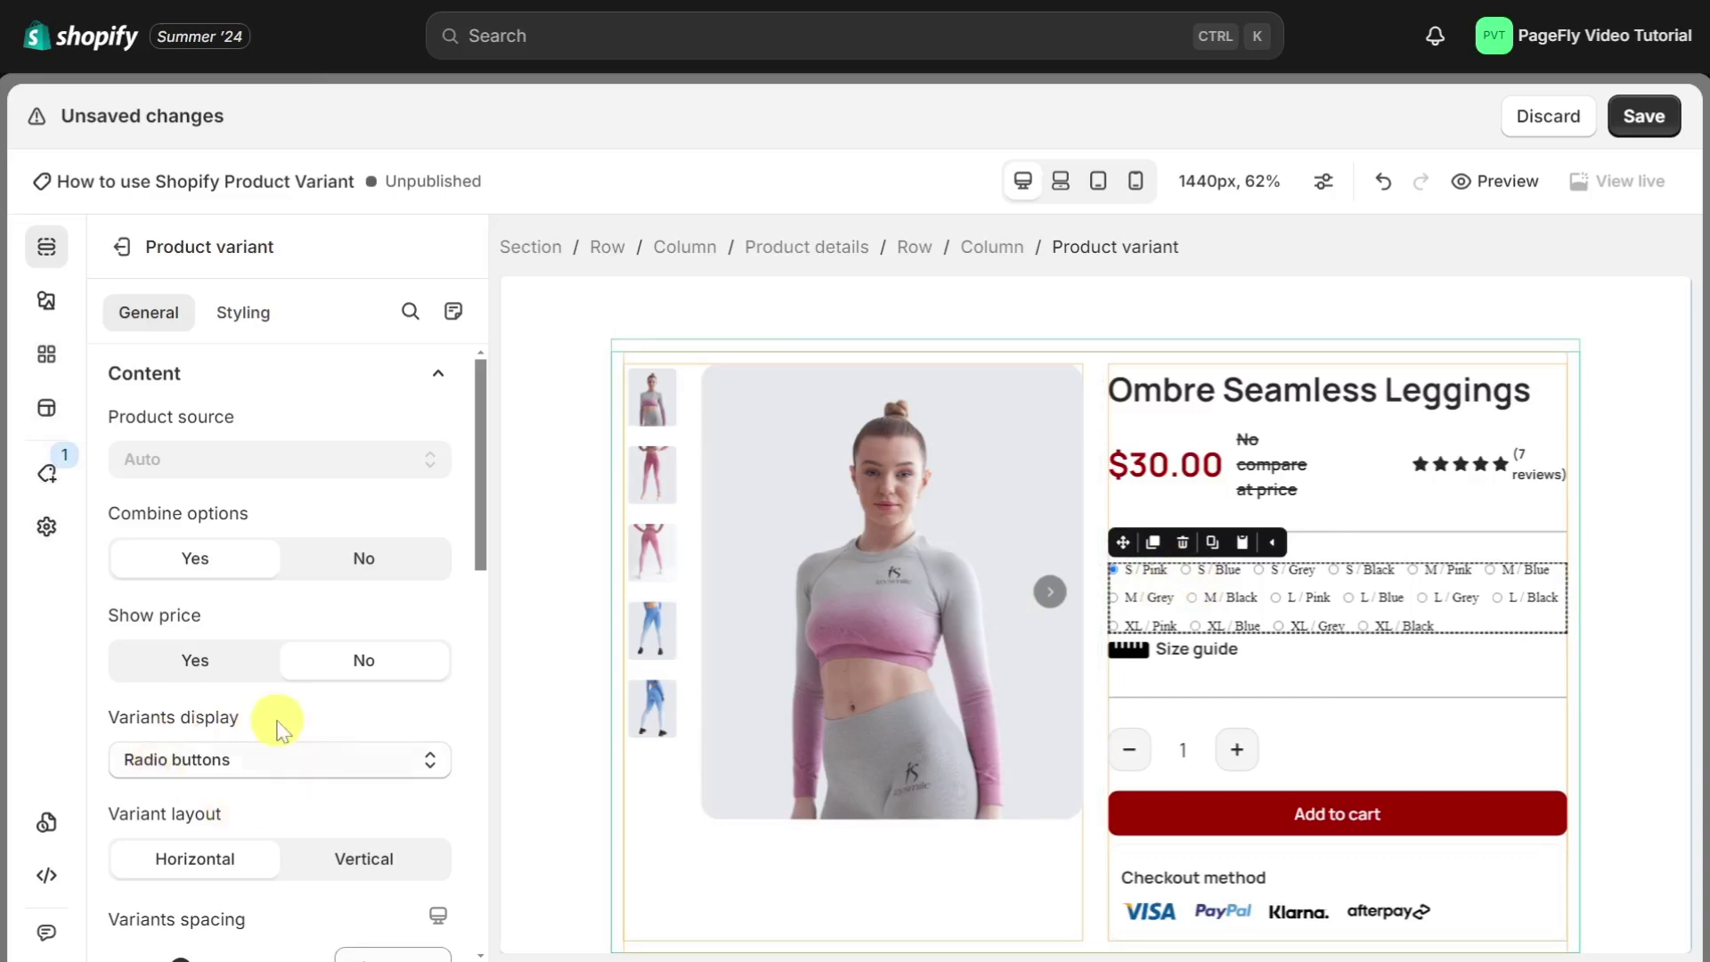
{"action": "left_click", "coordinate": [239, 764]}
{"action": "left_click", "coordinate": [266, 817]}
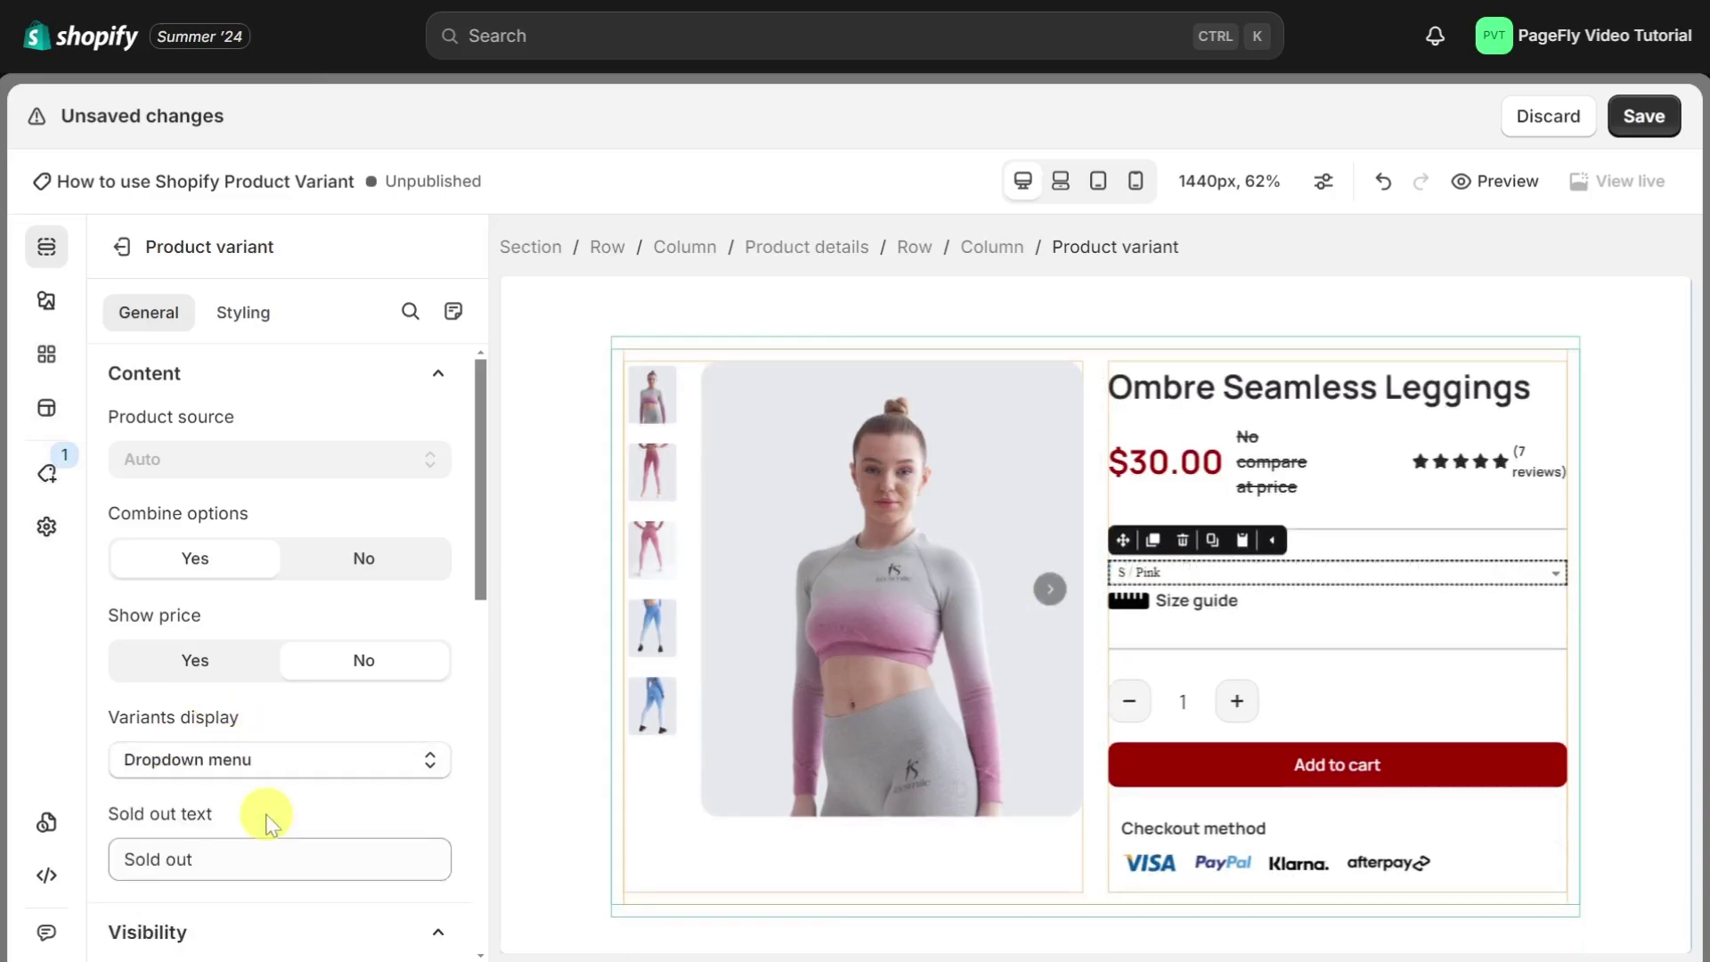
{"action": "left_click", "coordinate": [266, 770]}
{"action": "left_click", "coordinate": [277, 862]}
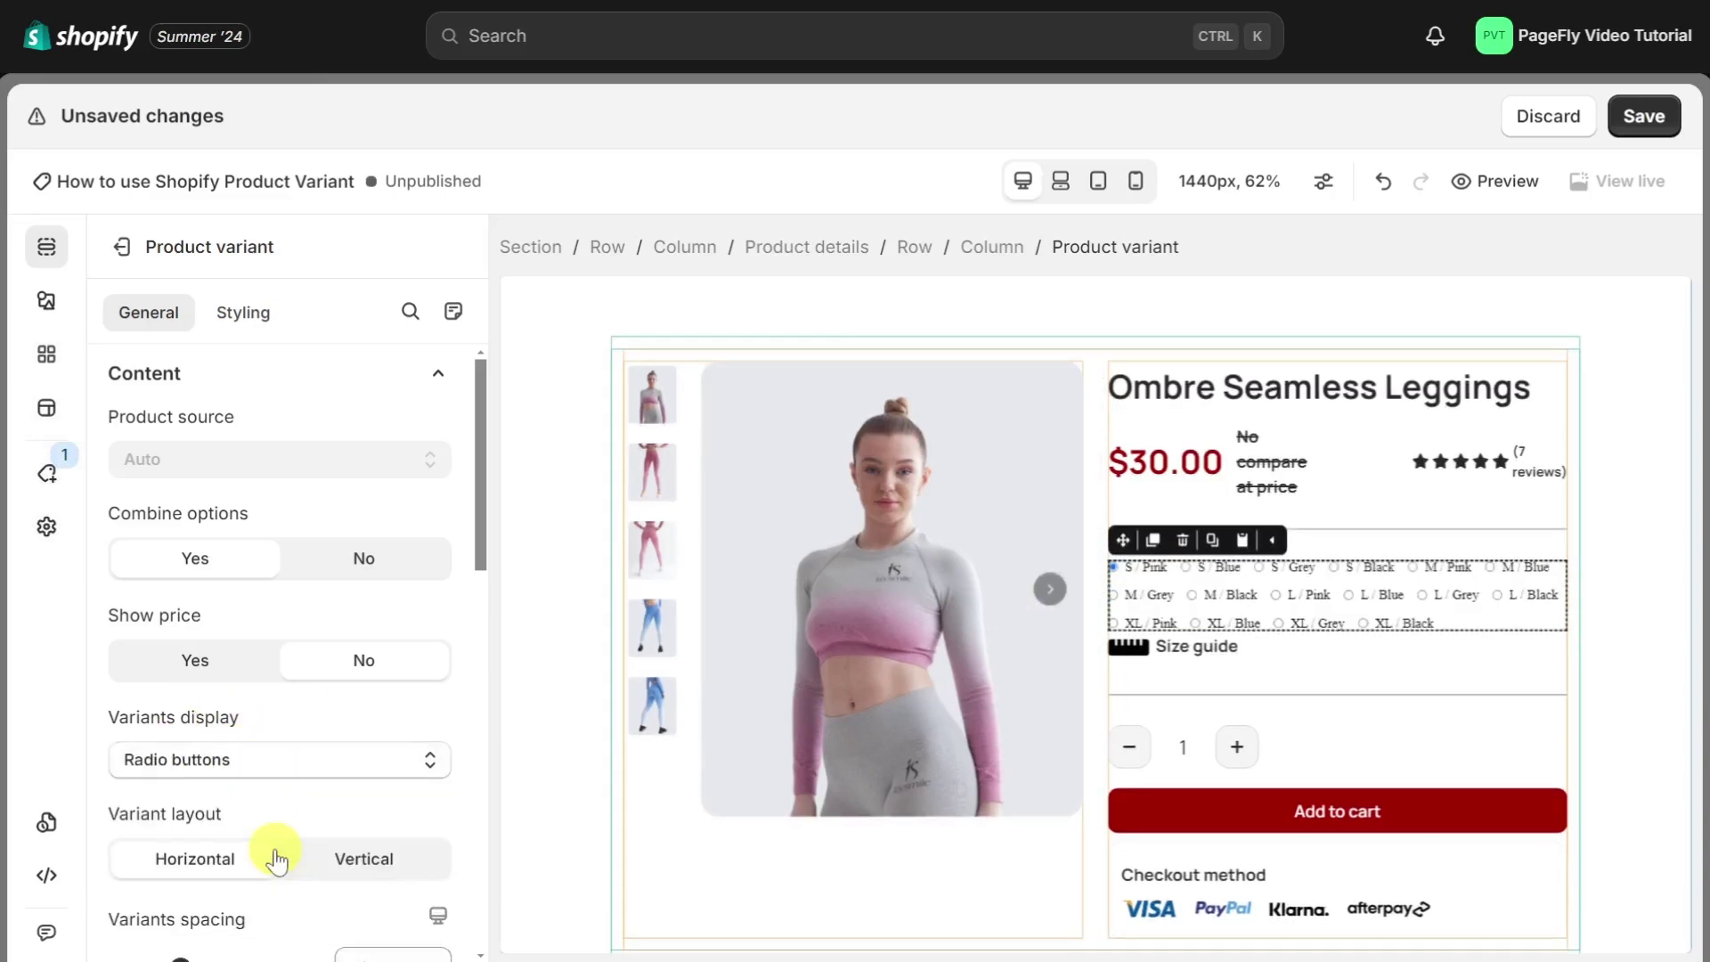
{"action": "left_click", "coordinate": [267, 762]}
{"action": "left_click", "coordinate": [272, 909]}
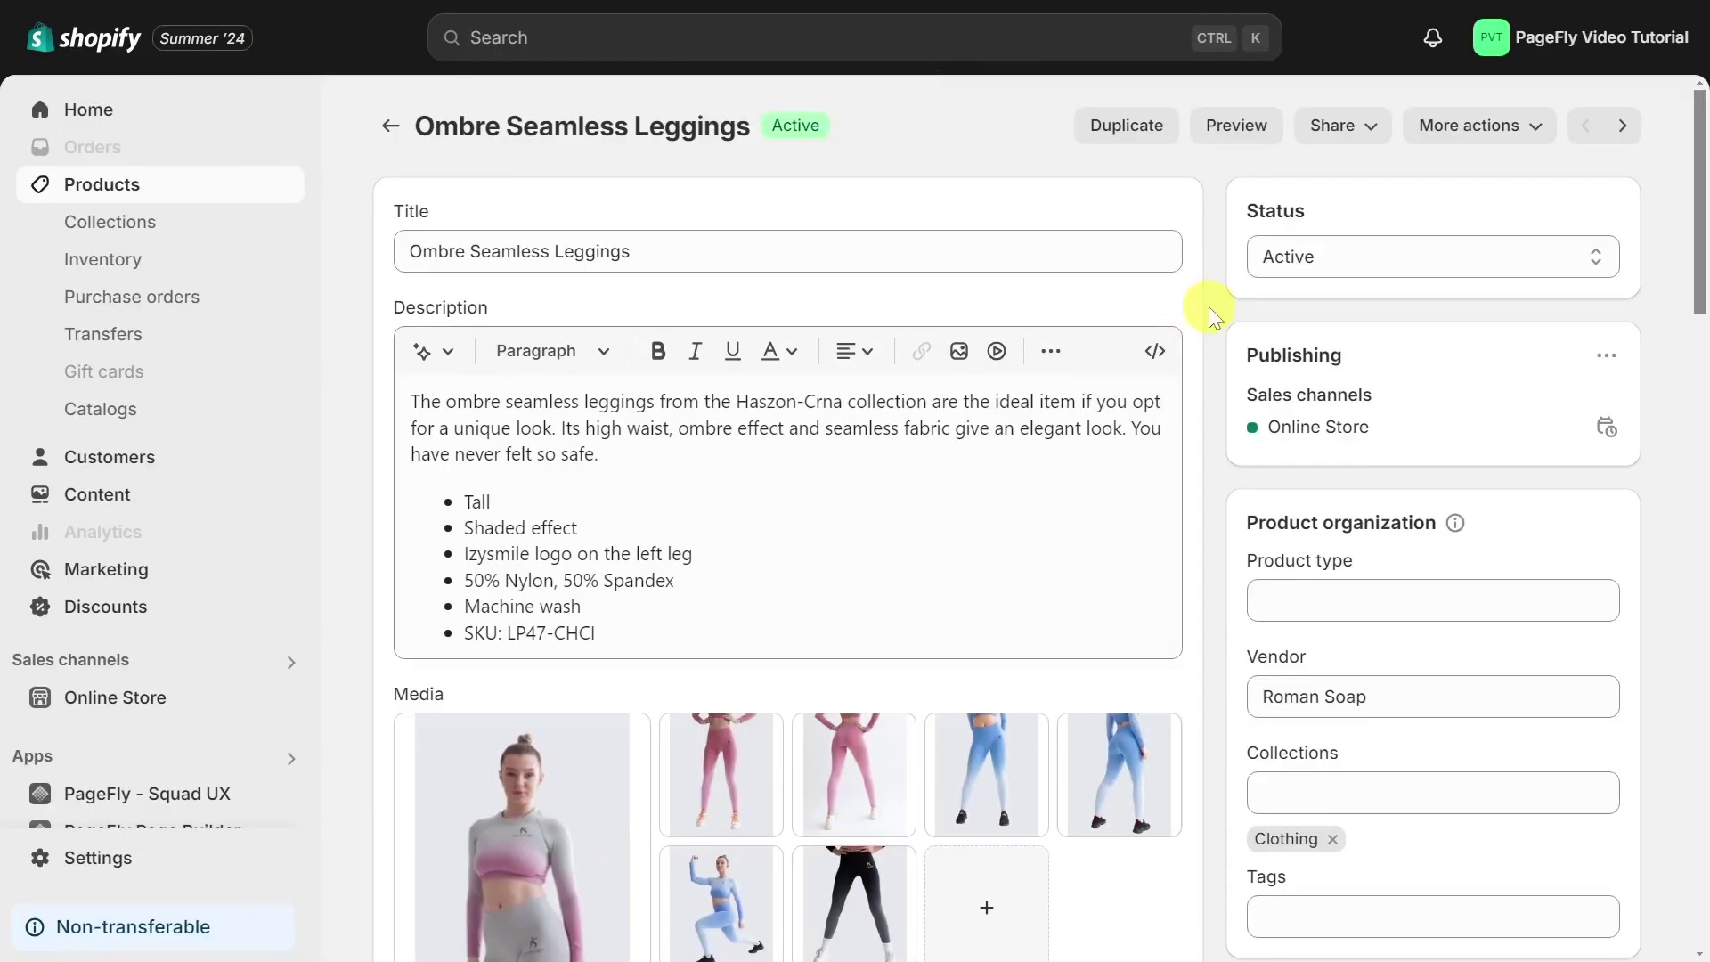
Expand the S, M, L and XL variant groups to list their Pink, Blue, Grey and Black variants
{"action": "scroll", "coordinate": [1210, 307], "scroll_direction": "down", "scroll_amount": 15}
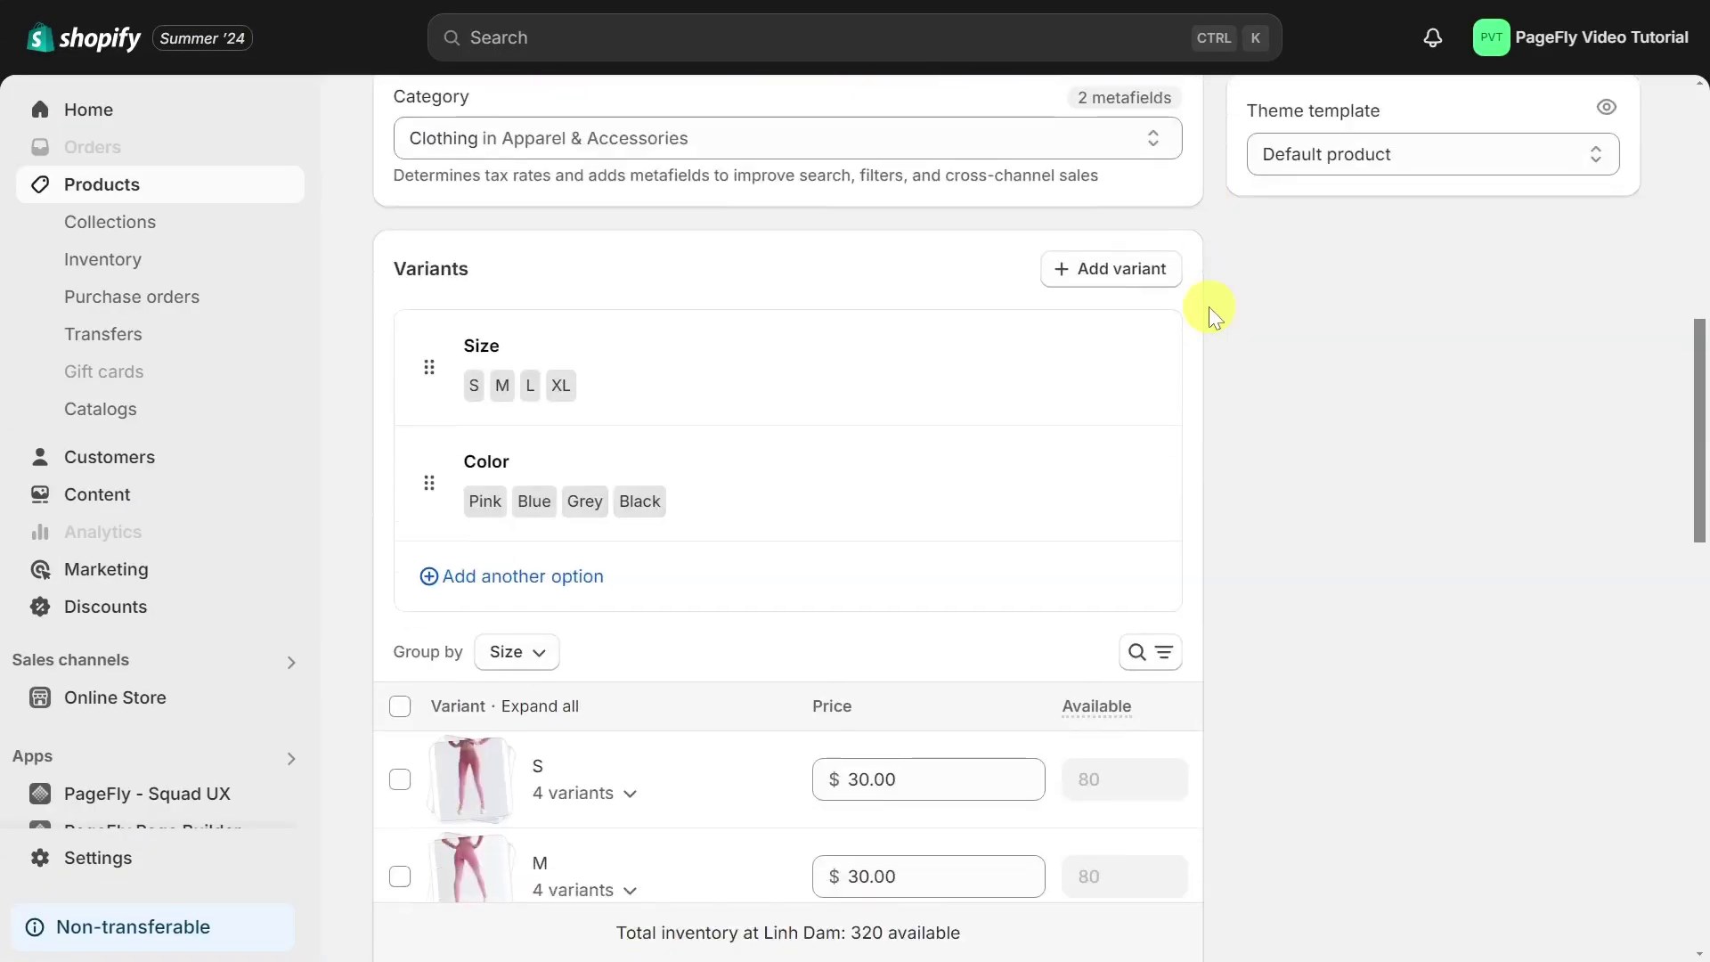
{"action": "left_click", "coordinate": [614, 371]}
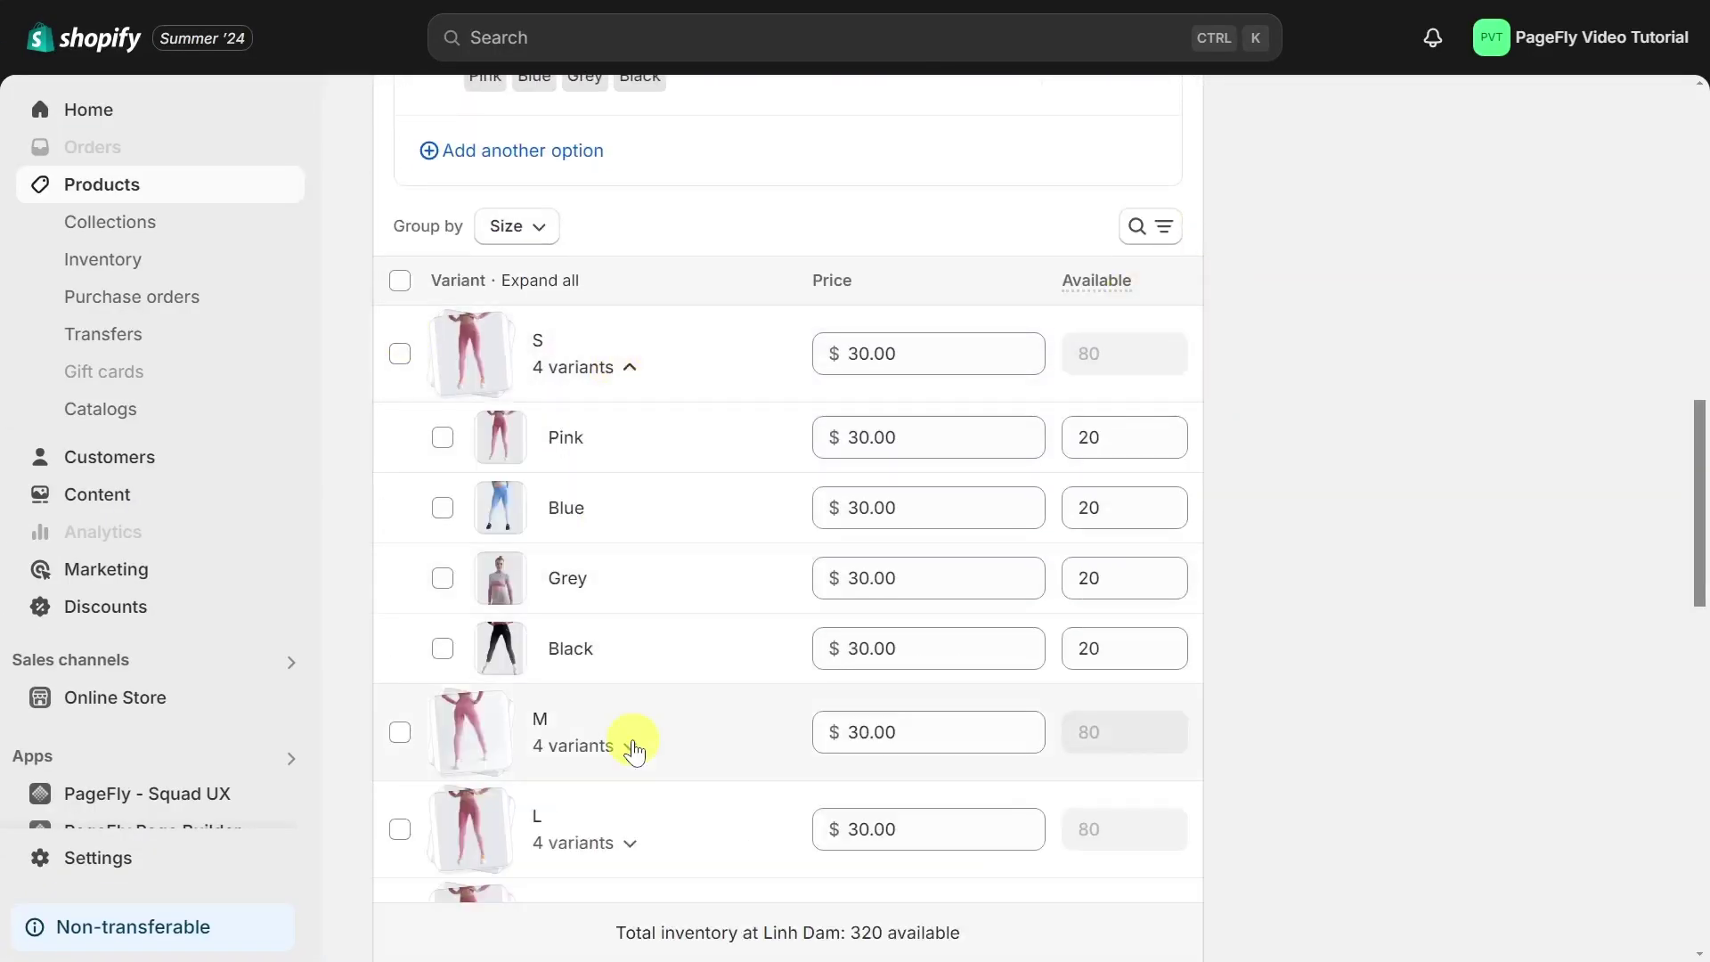
{"action": "left_click", "coordinate": [631, 745]}
{"action": "scroll", "coordinate": [634, 748], "scroll_direction": "down", "scroll_amount": 4}
{"action": "left_click", "coordinate": [633, 723]}
{"action": "scroll", "coordinate": [634, 720], "scroll_direction": "down", "scroll_amount": 4}
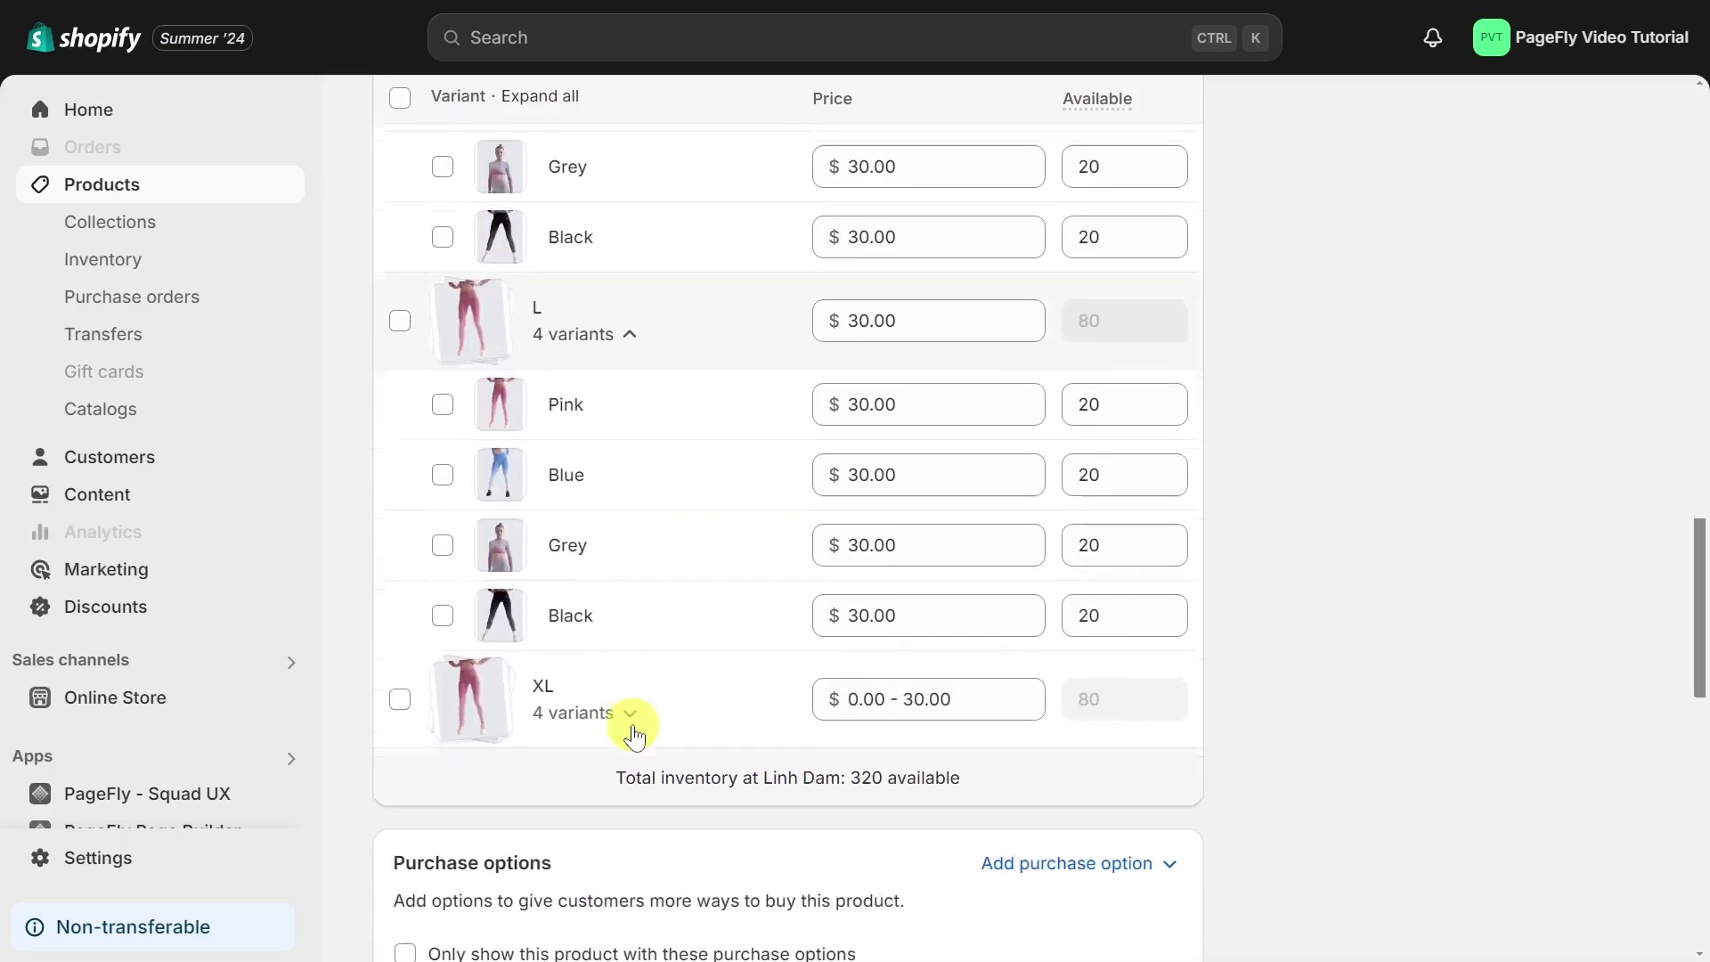
{"action": "left_click", "coordinate": [631, 717]}
{"action": "scroll", "coordinate": [630, 713], "scroll_direction": "down", "scroll_amount": 3}
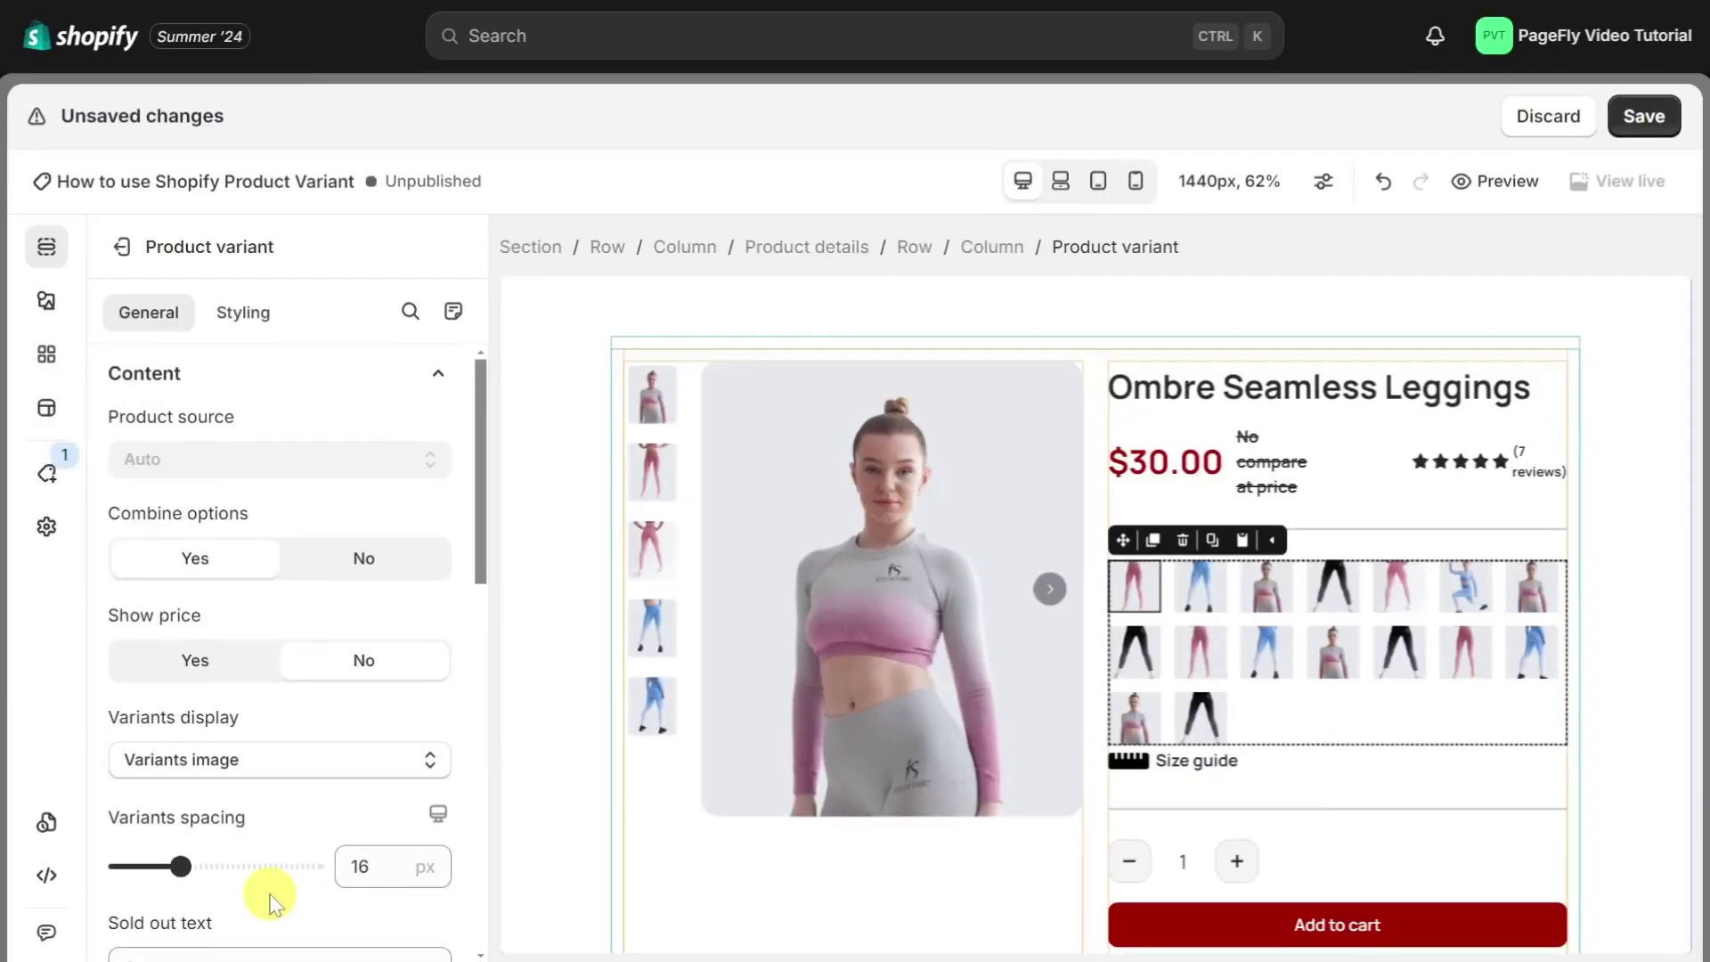
{"action": "left_click", "coordinate": [256, 764]}
Set Variants display to Dropdown menu, Combine options to No, and Use option swatches to Yes
{"action": "left_click", "coordinate": [261, 815]}
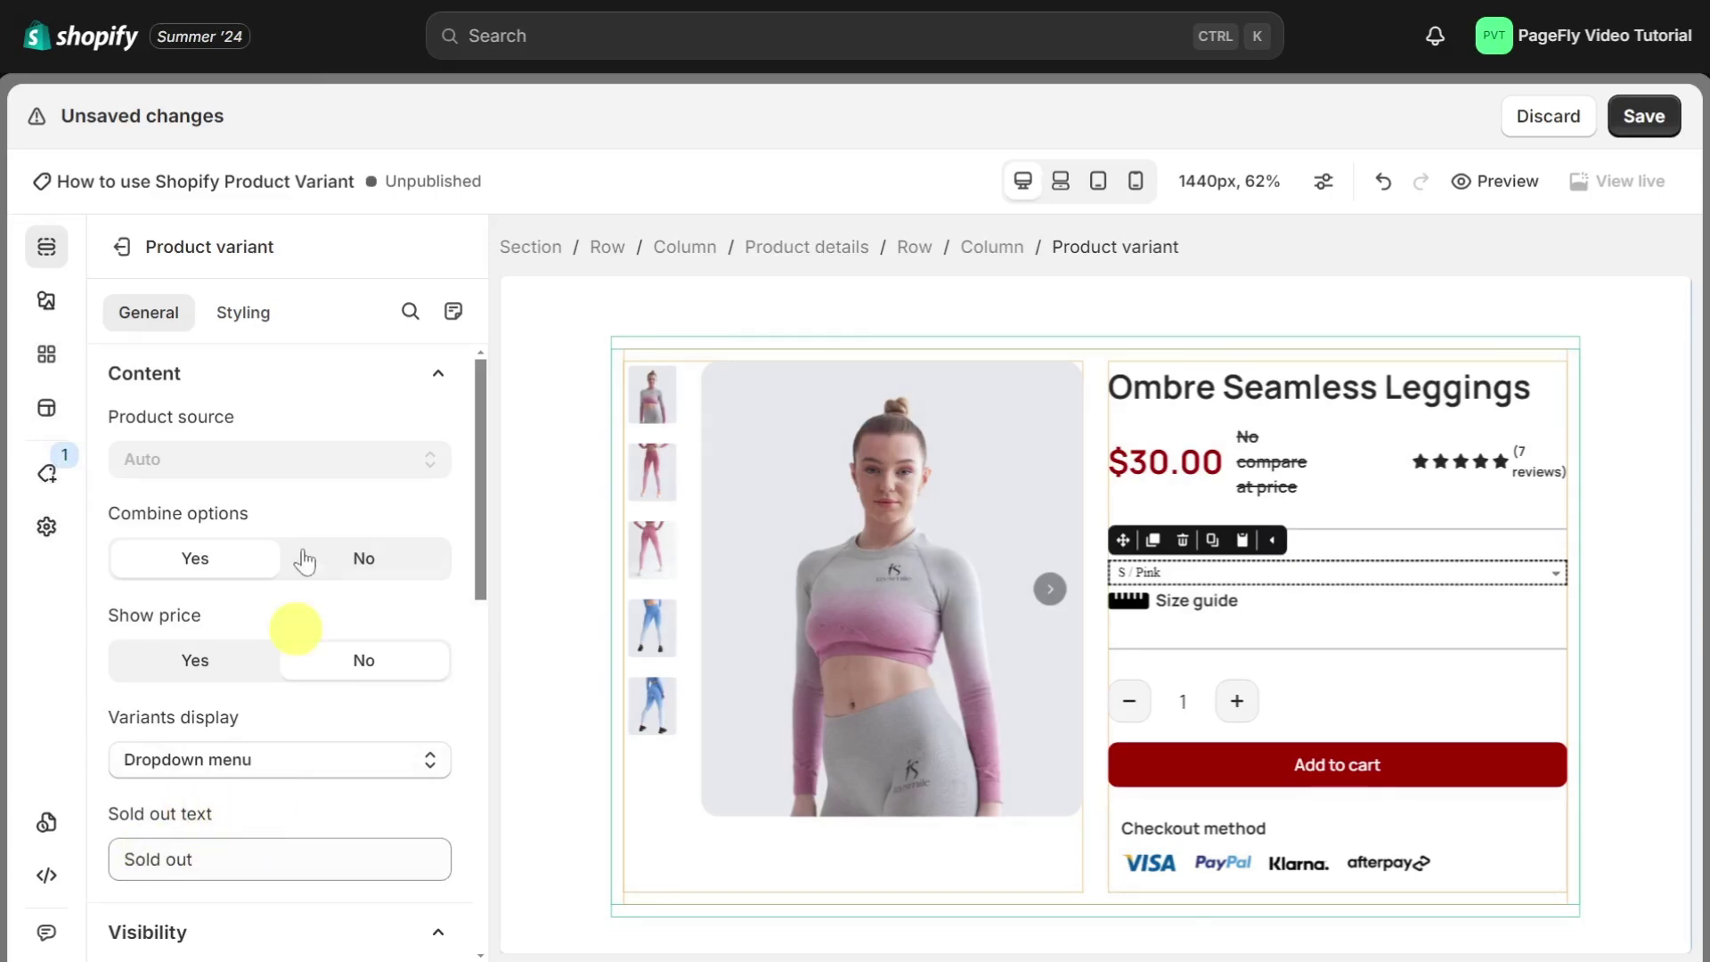
{"action": "left_click", "coordinate": [331, 563]}
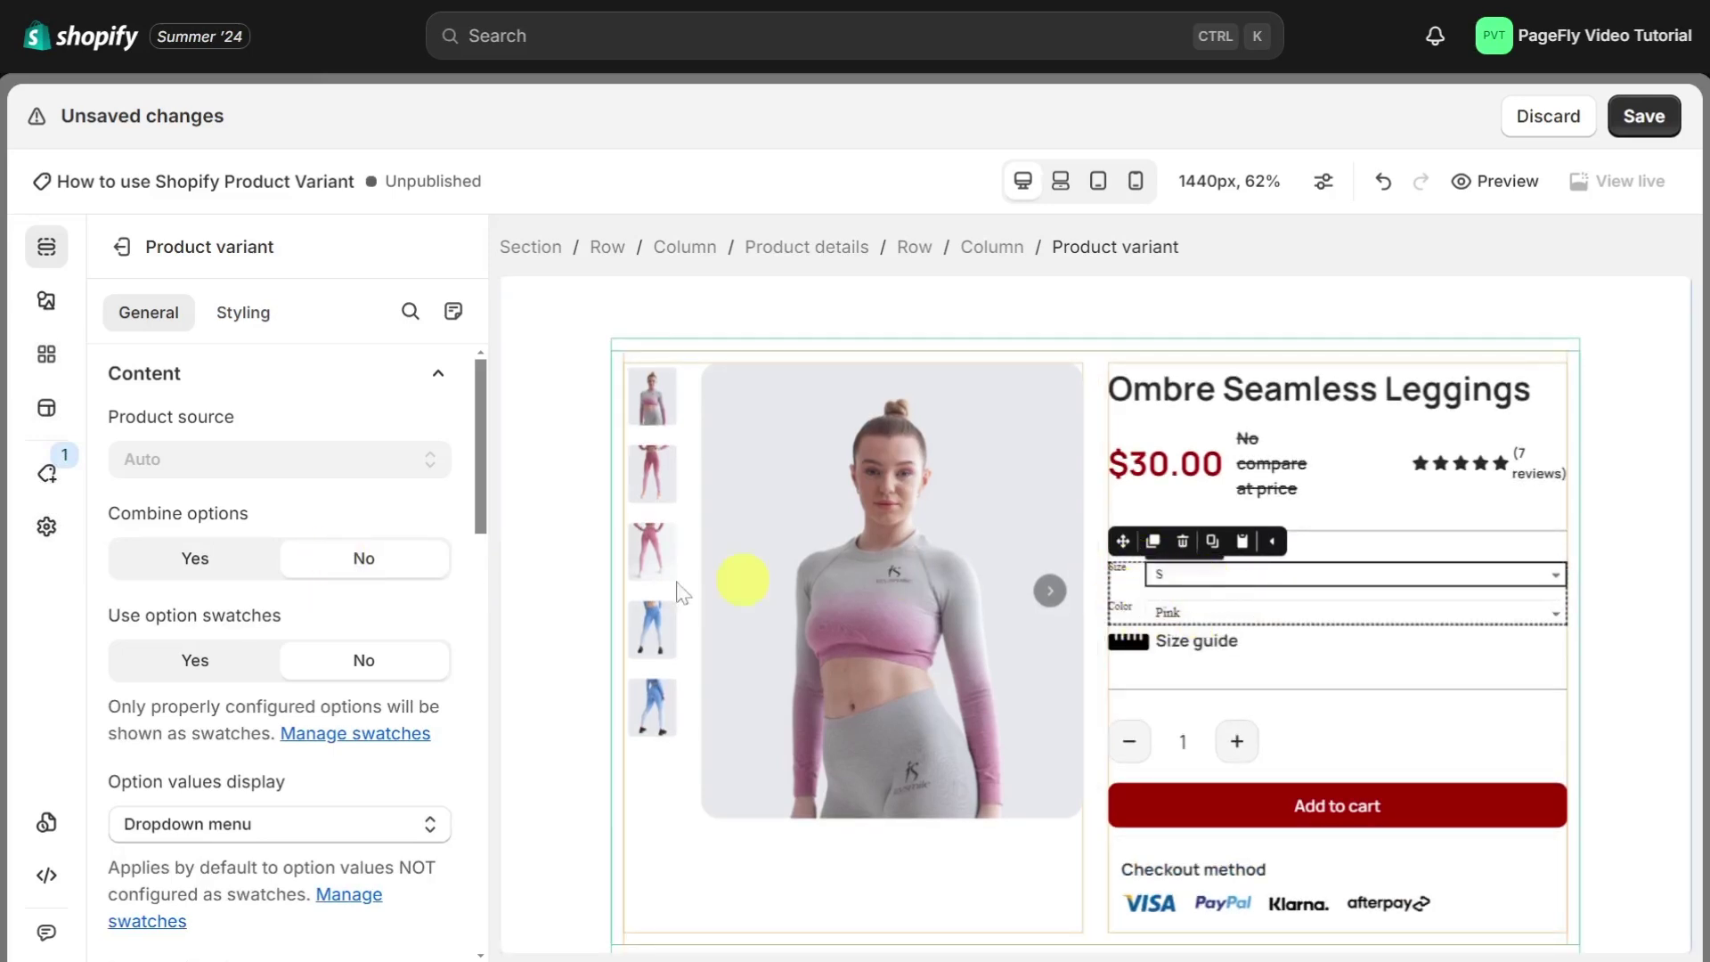
{"action": "left_click", "coordinate": [234, 667]}
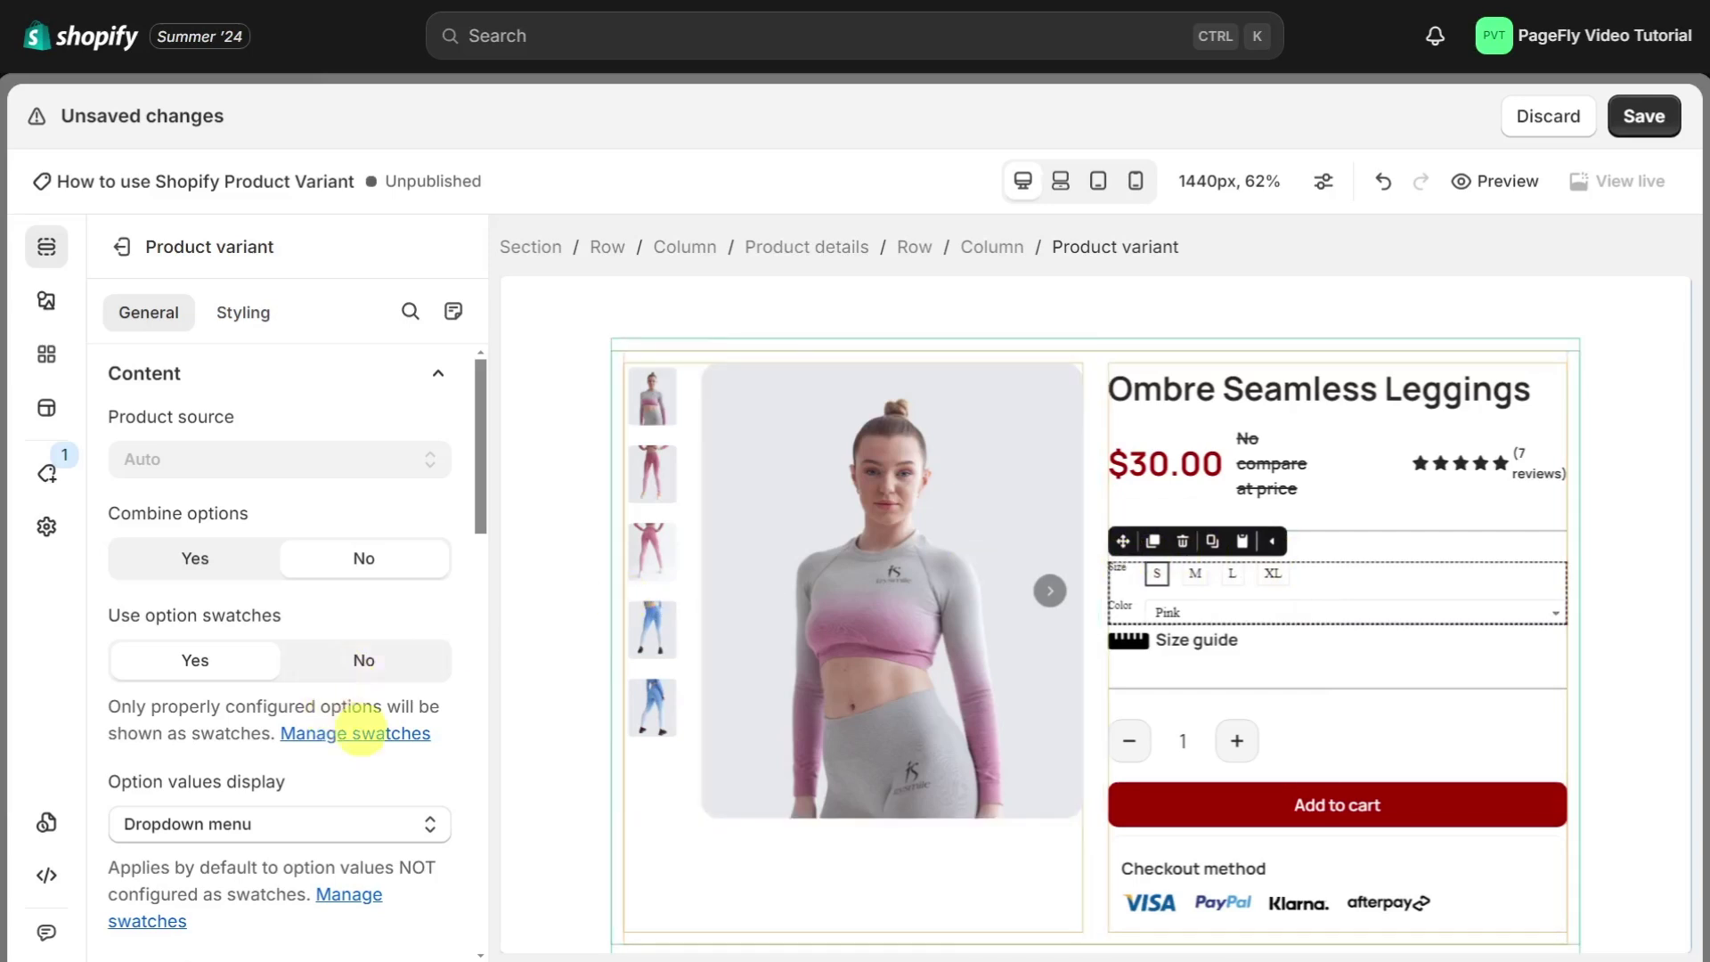
Display option values as radio buttons in a horizontal layout with 20 px spacing
{"action": "left_click", "coordinate": [427, 735]}
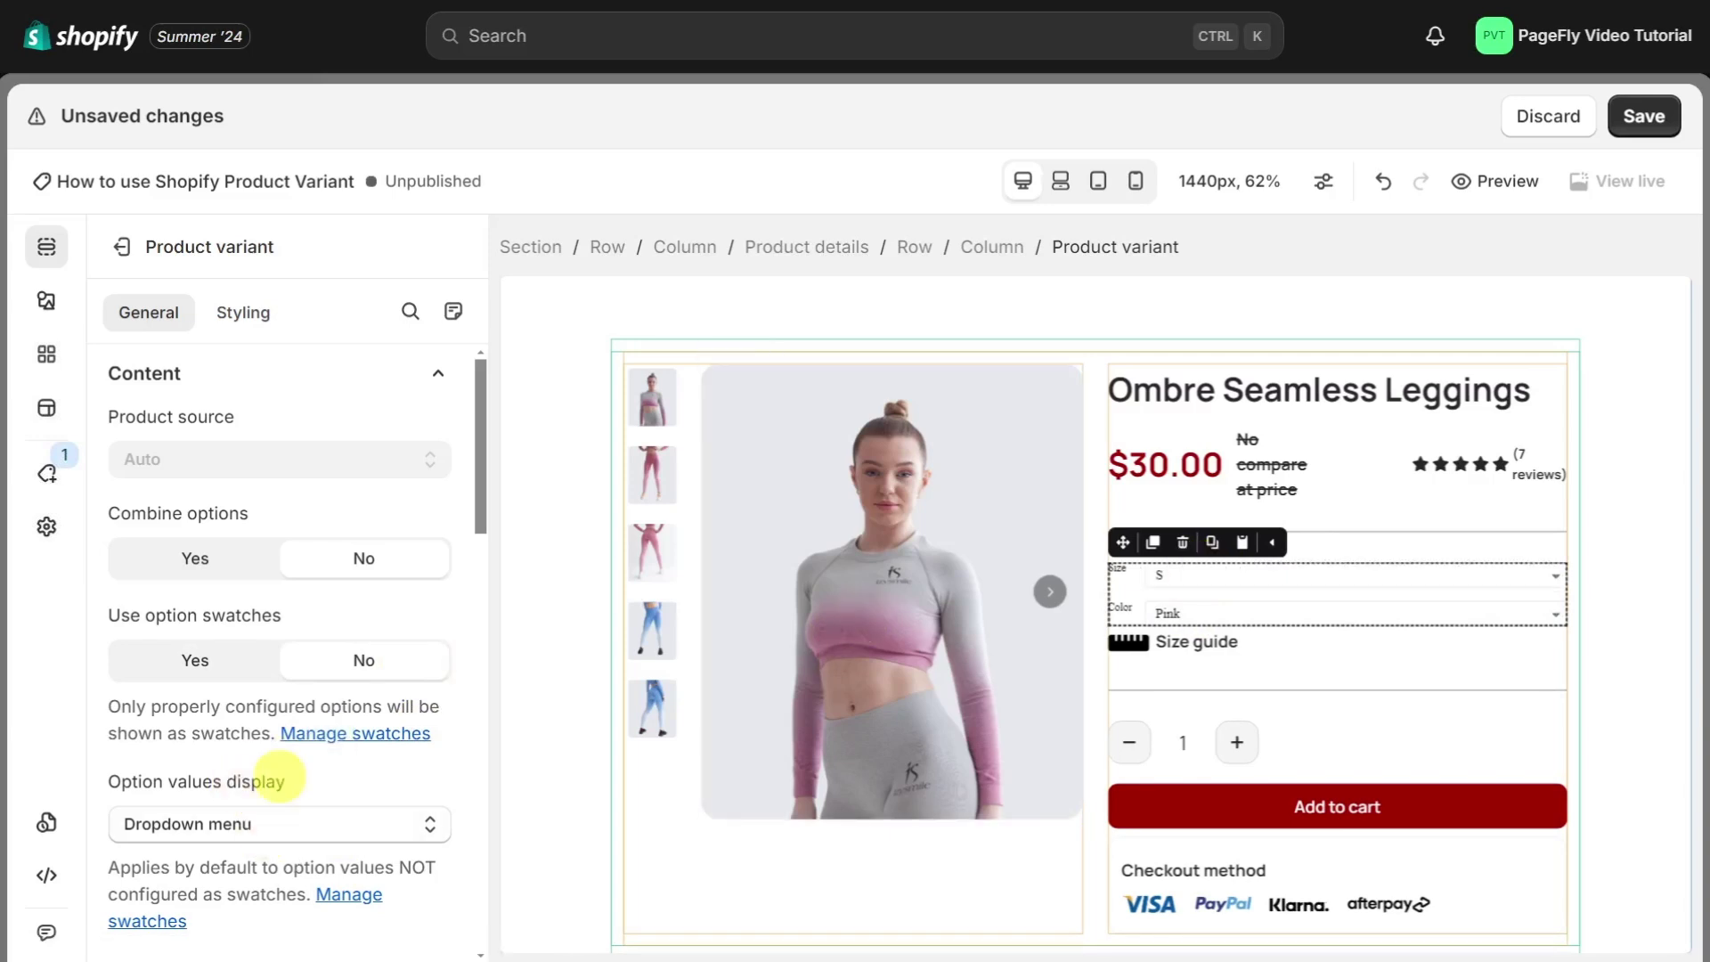
{"action": "left_click", "coordinate": [291, 821]}
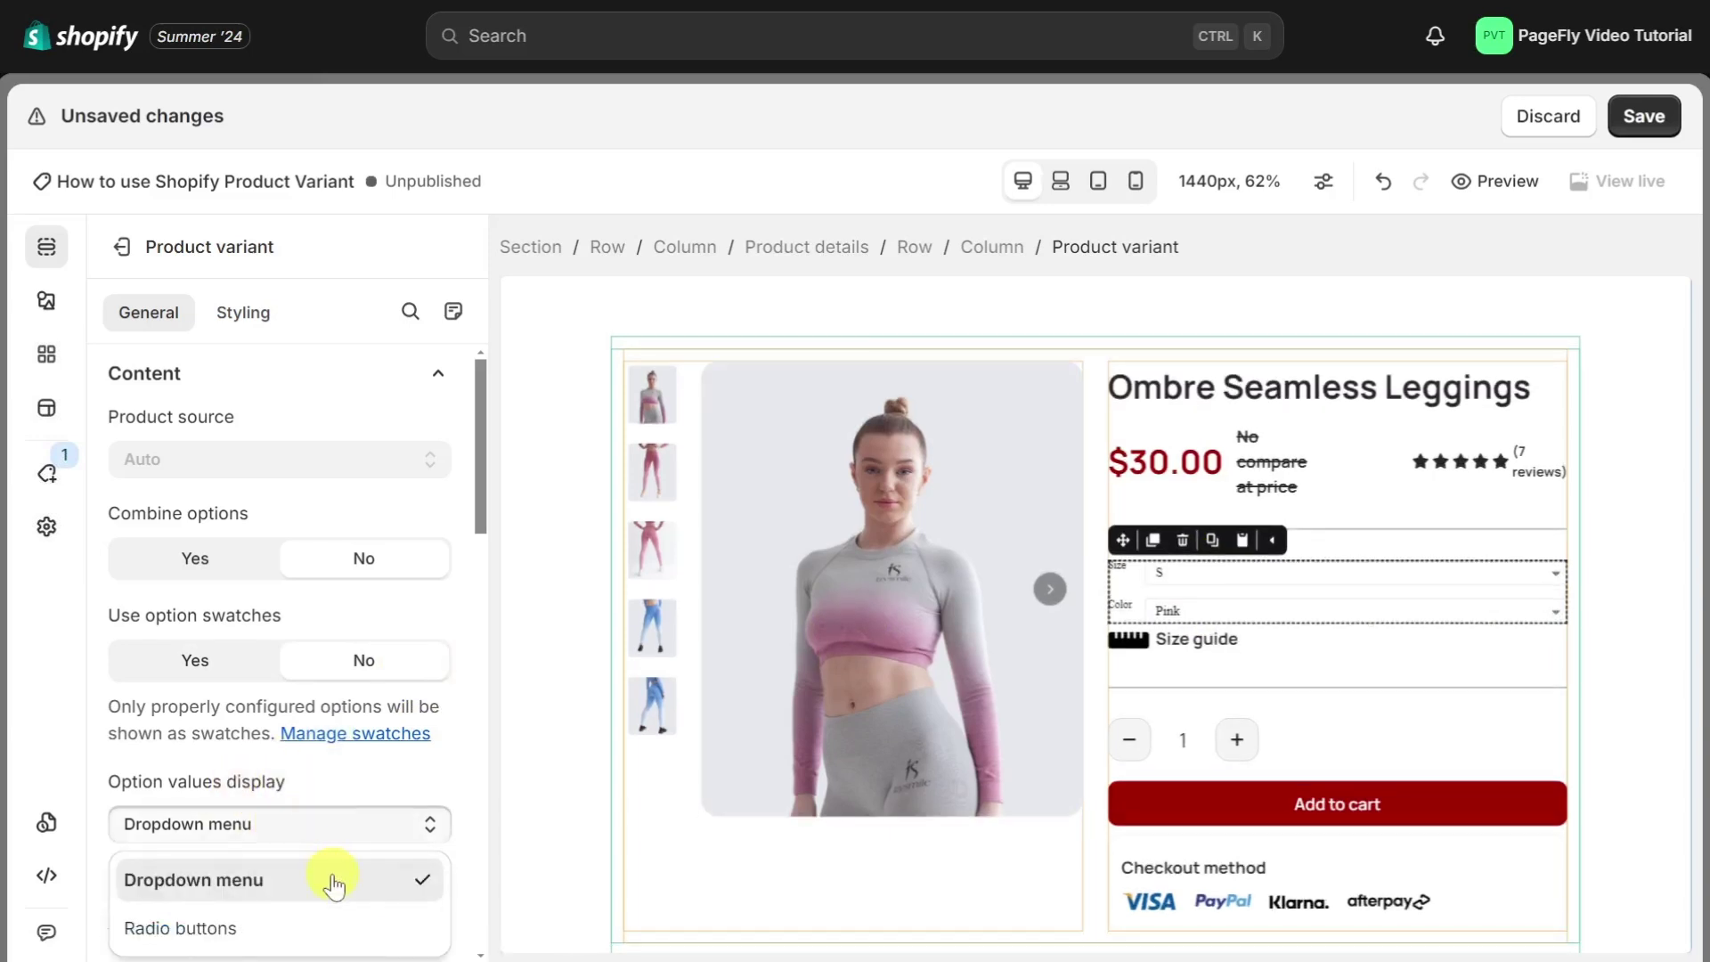
{"action": "left_click", "coordinate": [344, 928]}
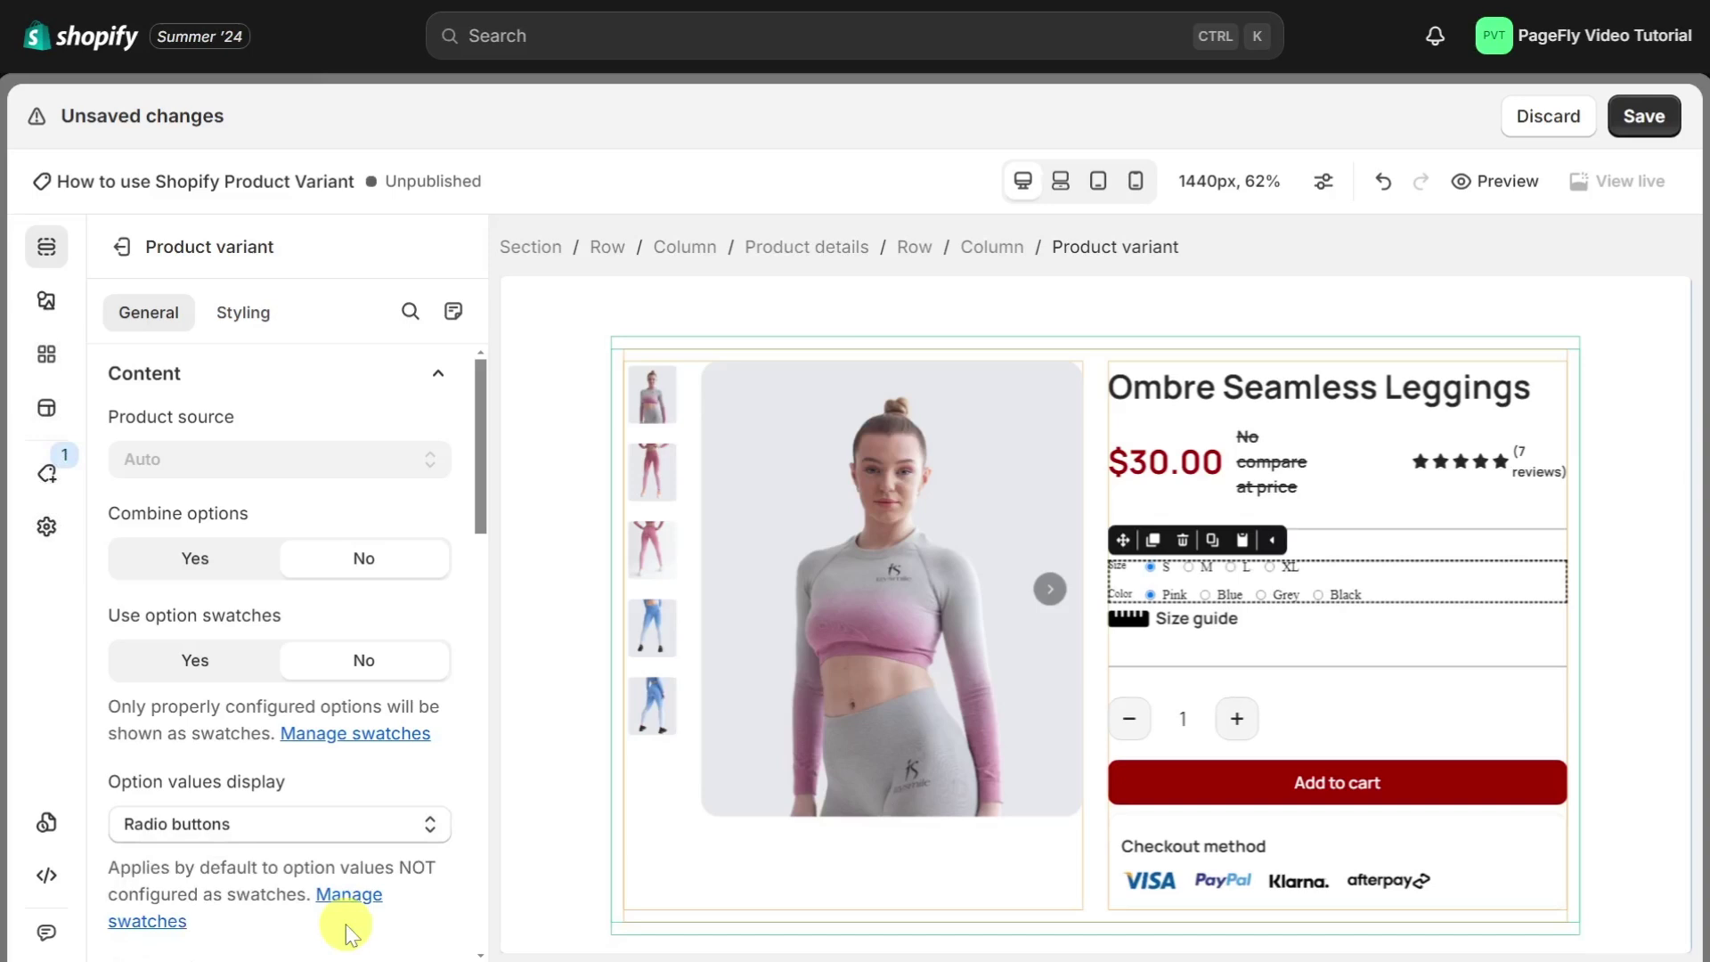
{"action": "scroll", "coordinate": [346, 931], "scroll_direction": "down", "scroll_amount": 3}
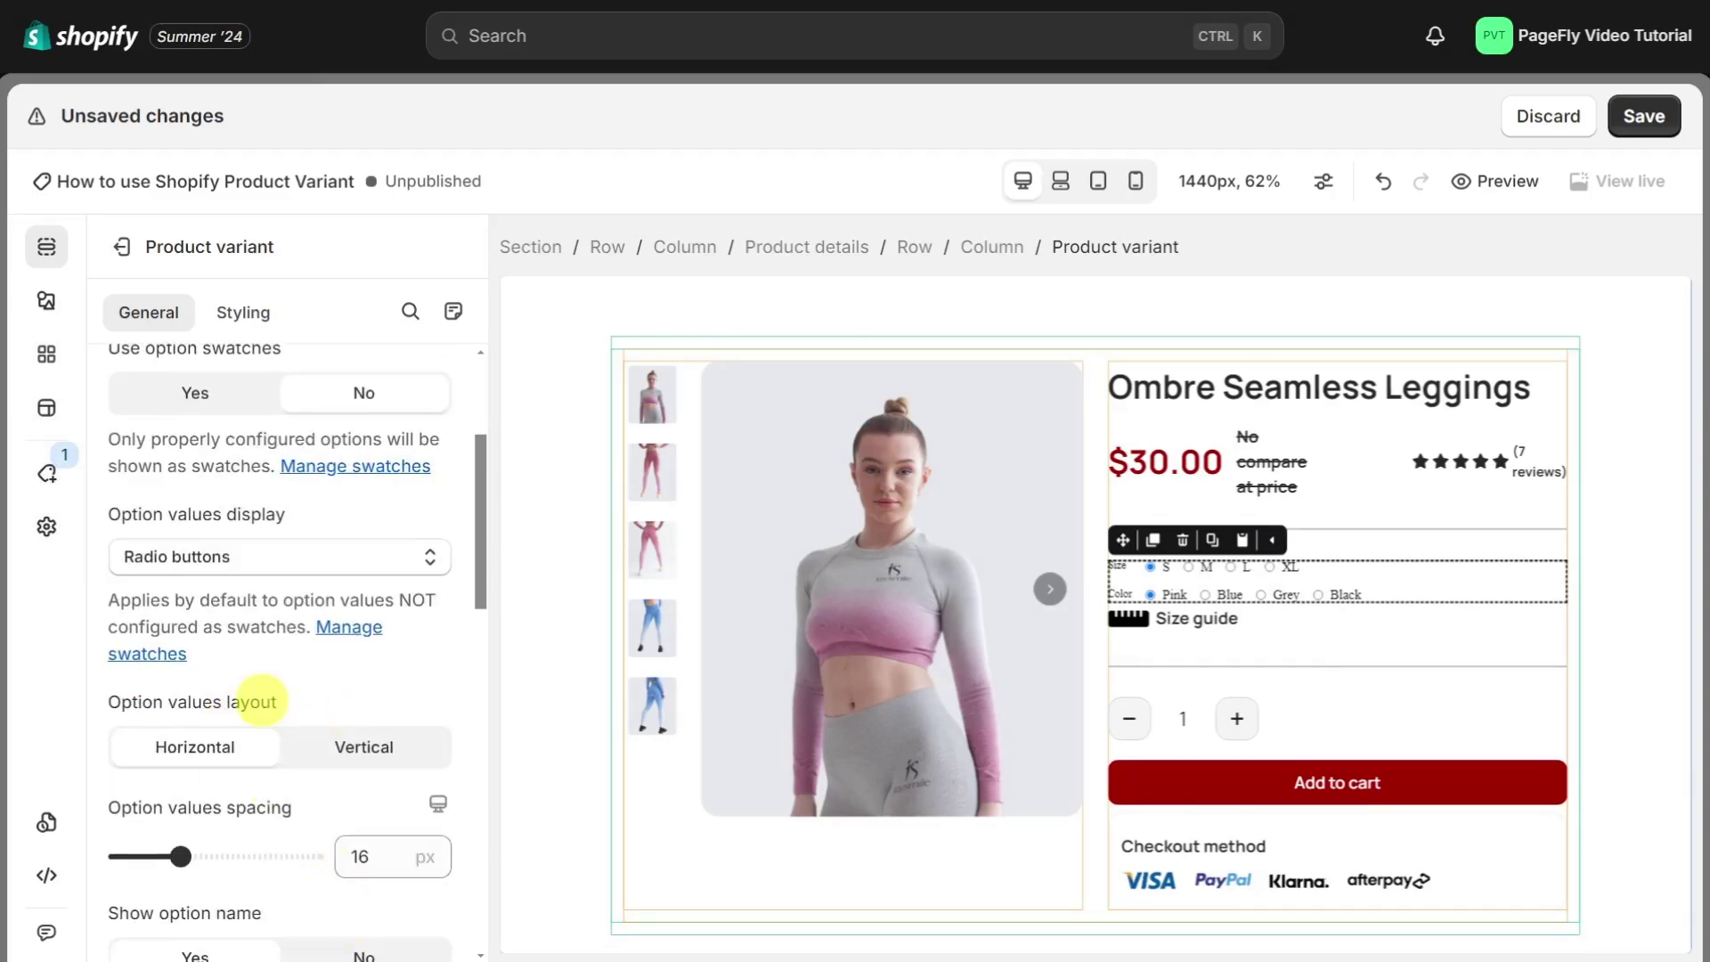
{"action": "left_click", "coordinate": [358, 750]}
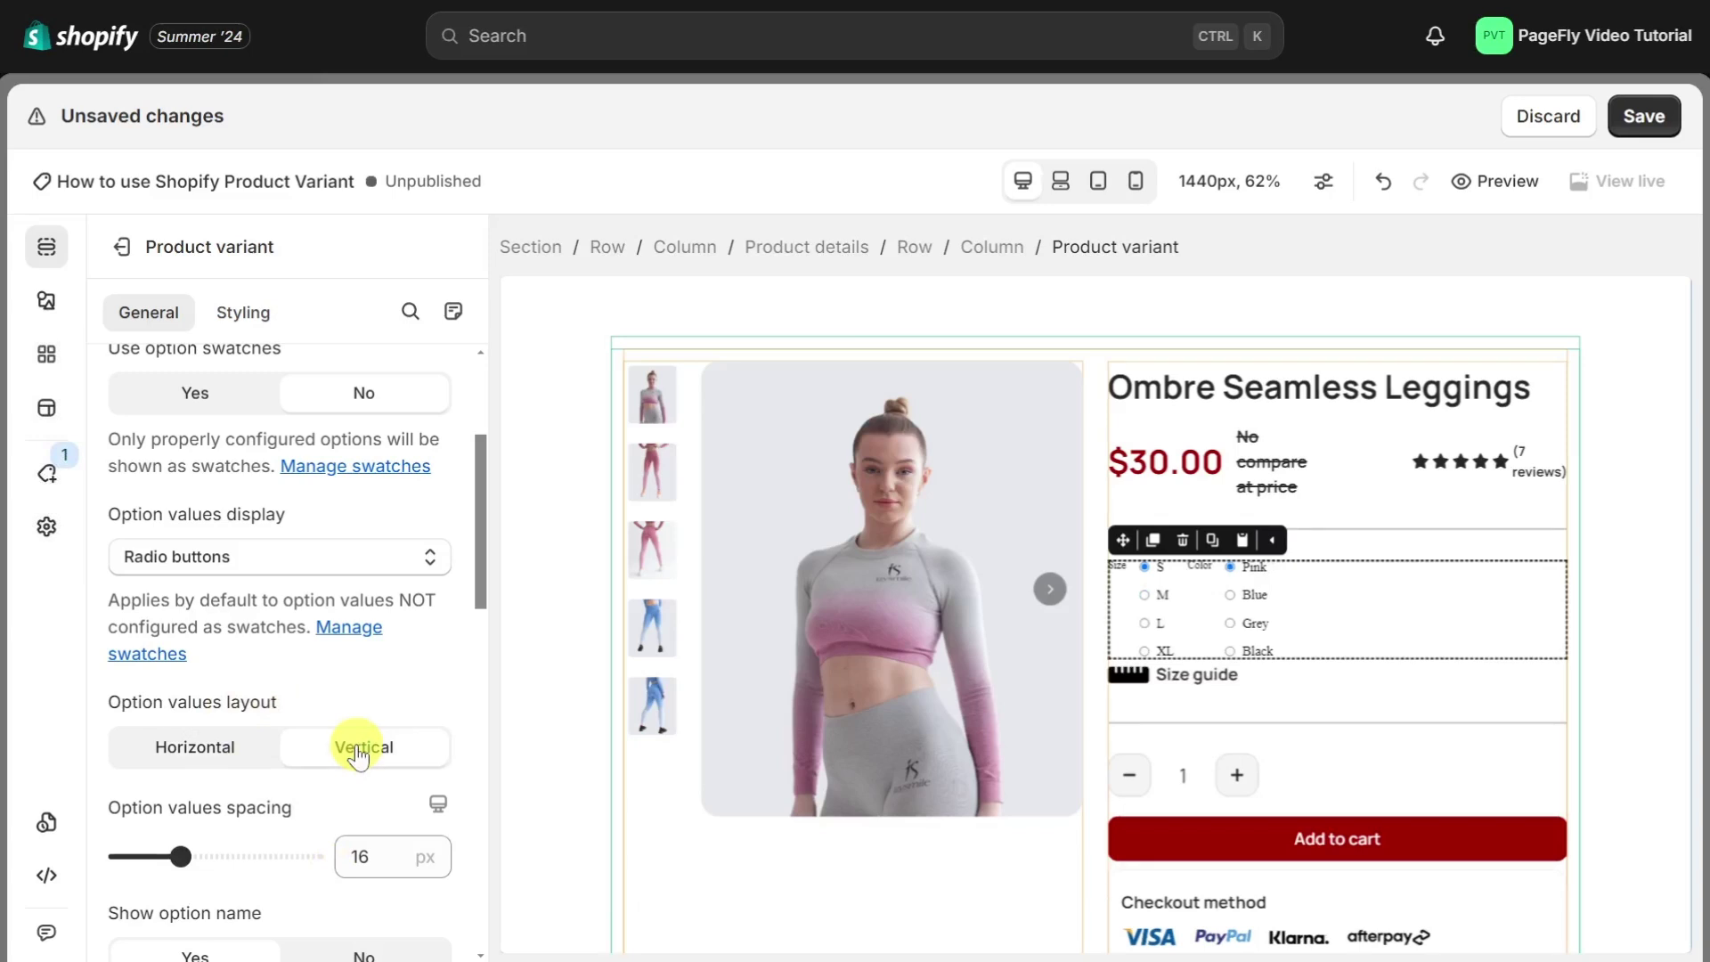
{"action": "left_click", "coordinate": [239, 752]}
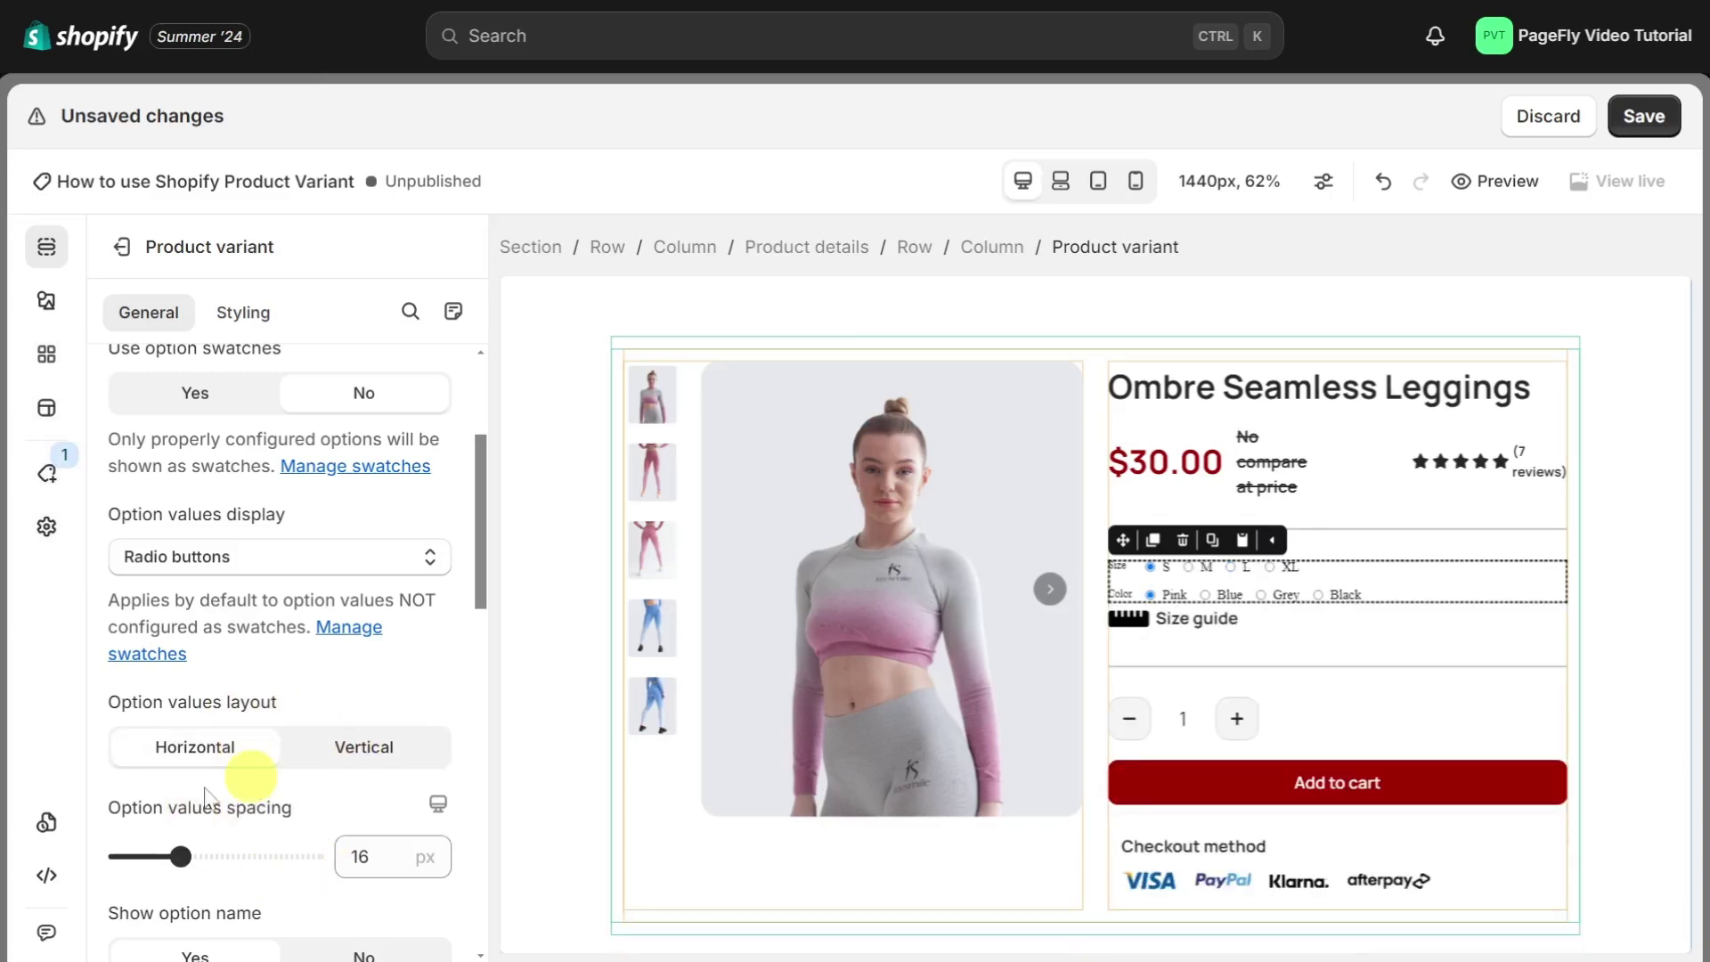
{"action": "left_click_drag", "start_coordinate": [181, 857], "coordinate": [196, 857]}
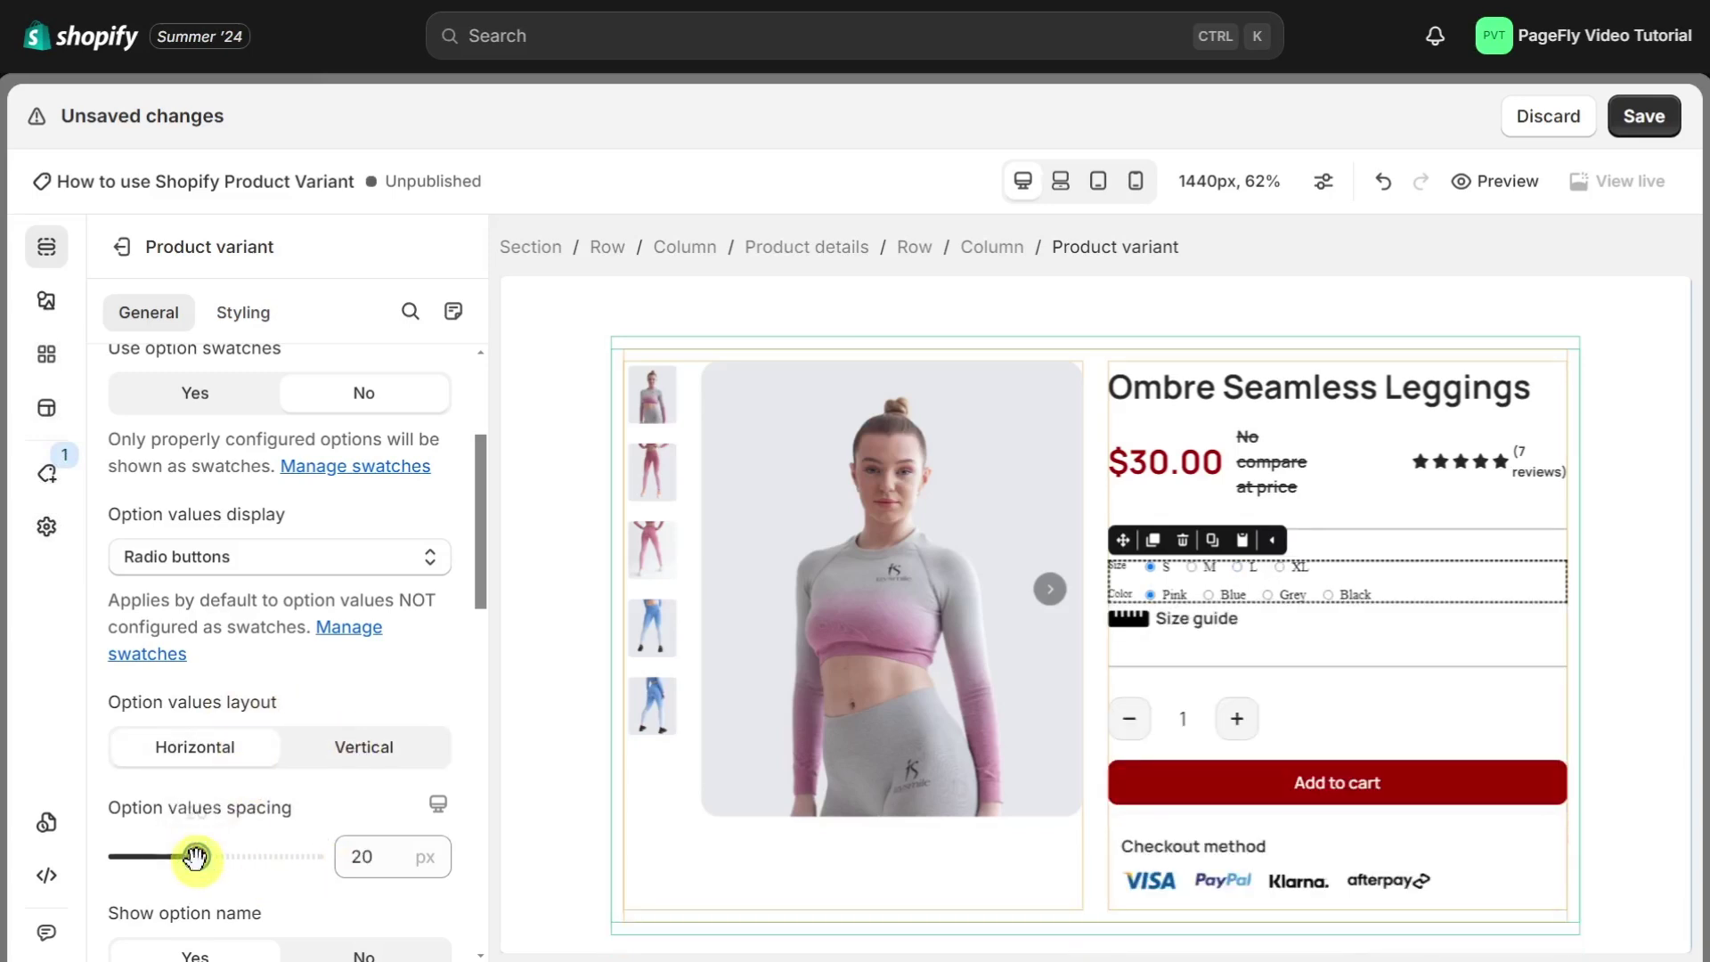
Show option names positioned left of the values, with 20 px spacing between options
{"action": "scroll", "coordinate": [203, 819], "scroll_direction": "down", "scroll_amount": 5}
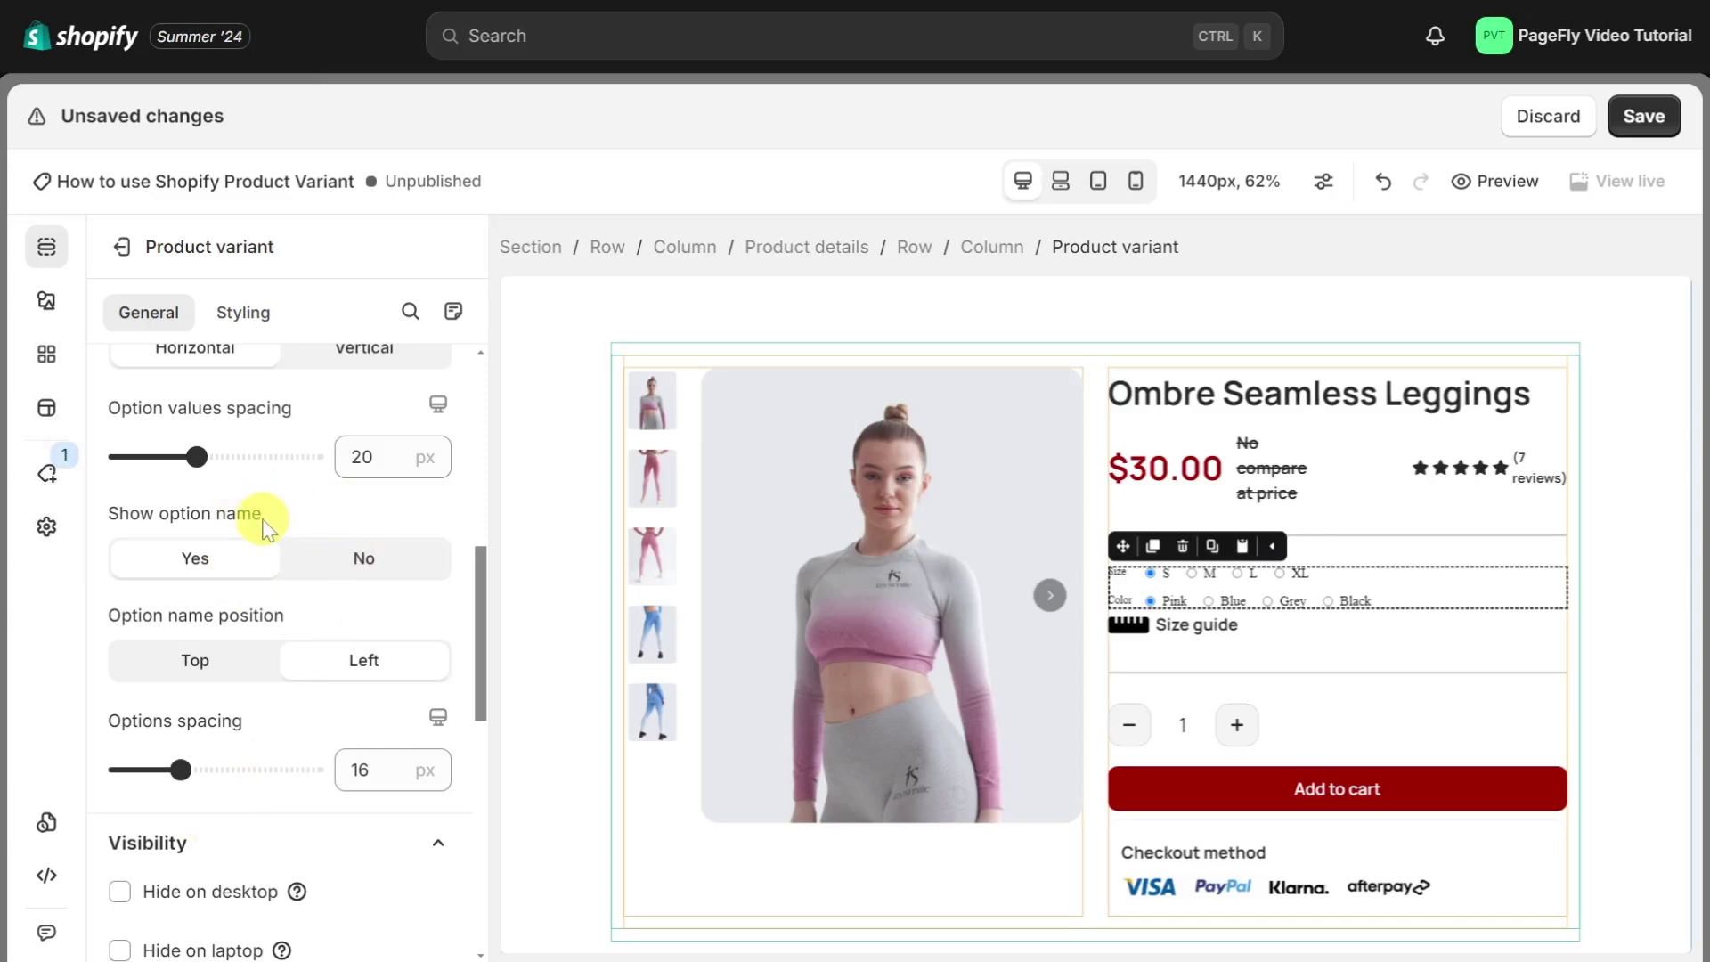
{"action": "left_click", "coordinate": [320, 559]}
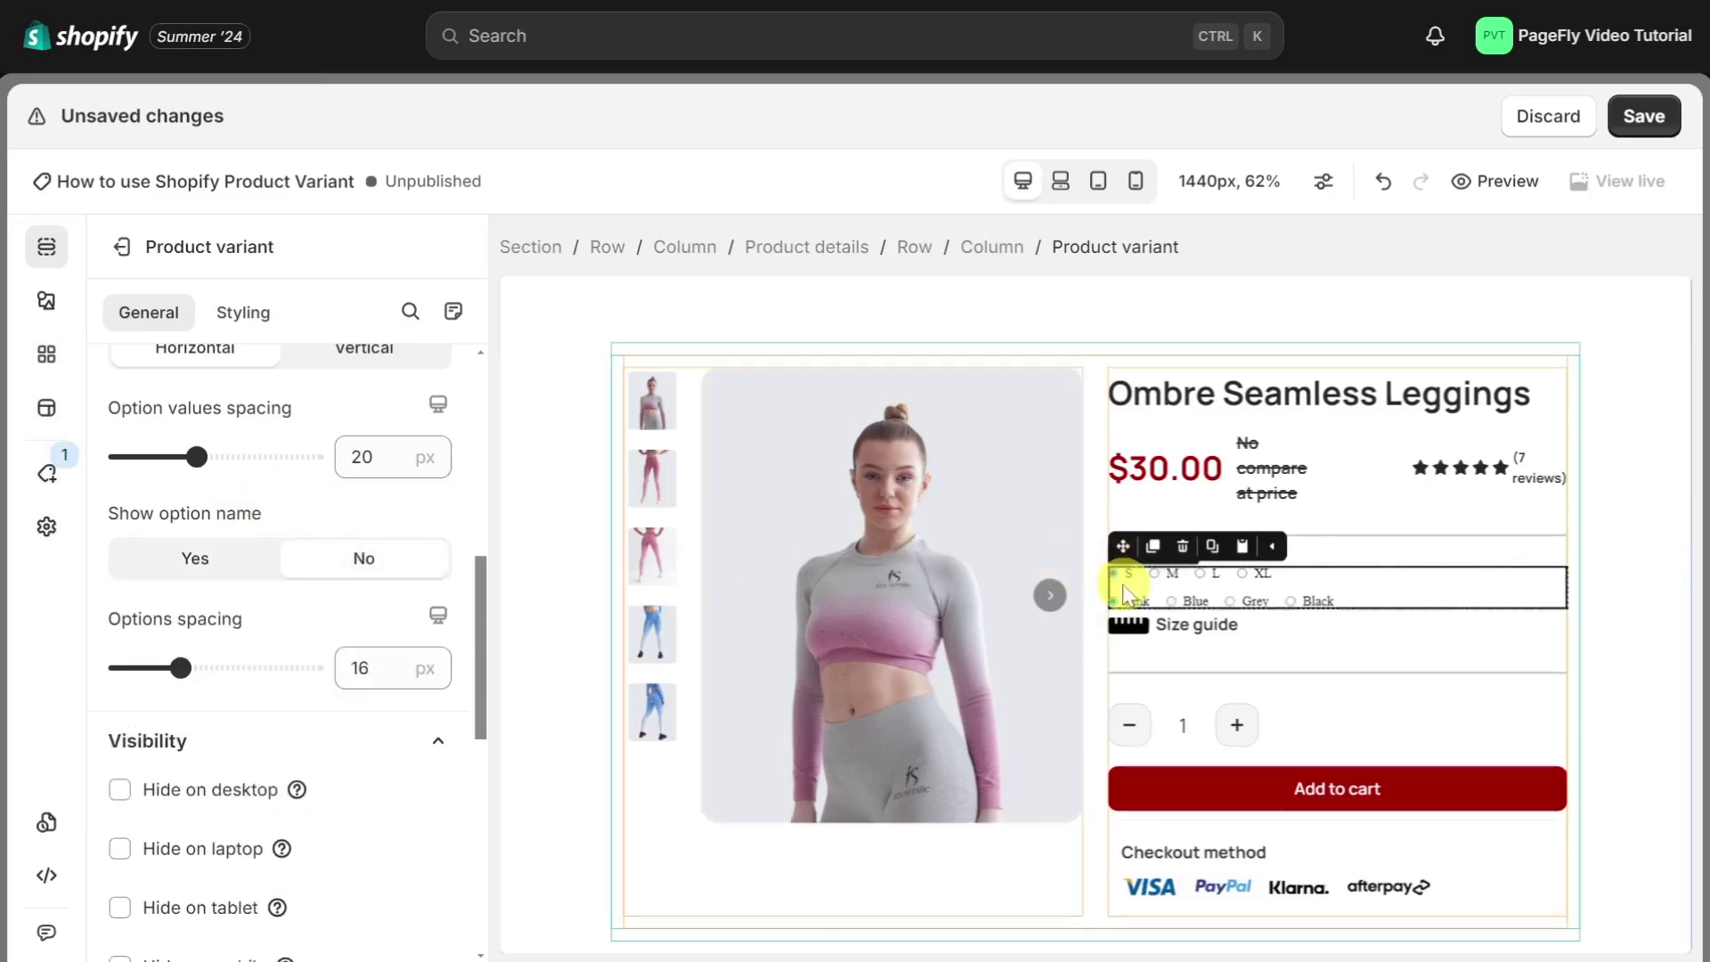
{"action": "left_click", "coordinate": [178, 558]}
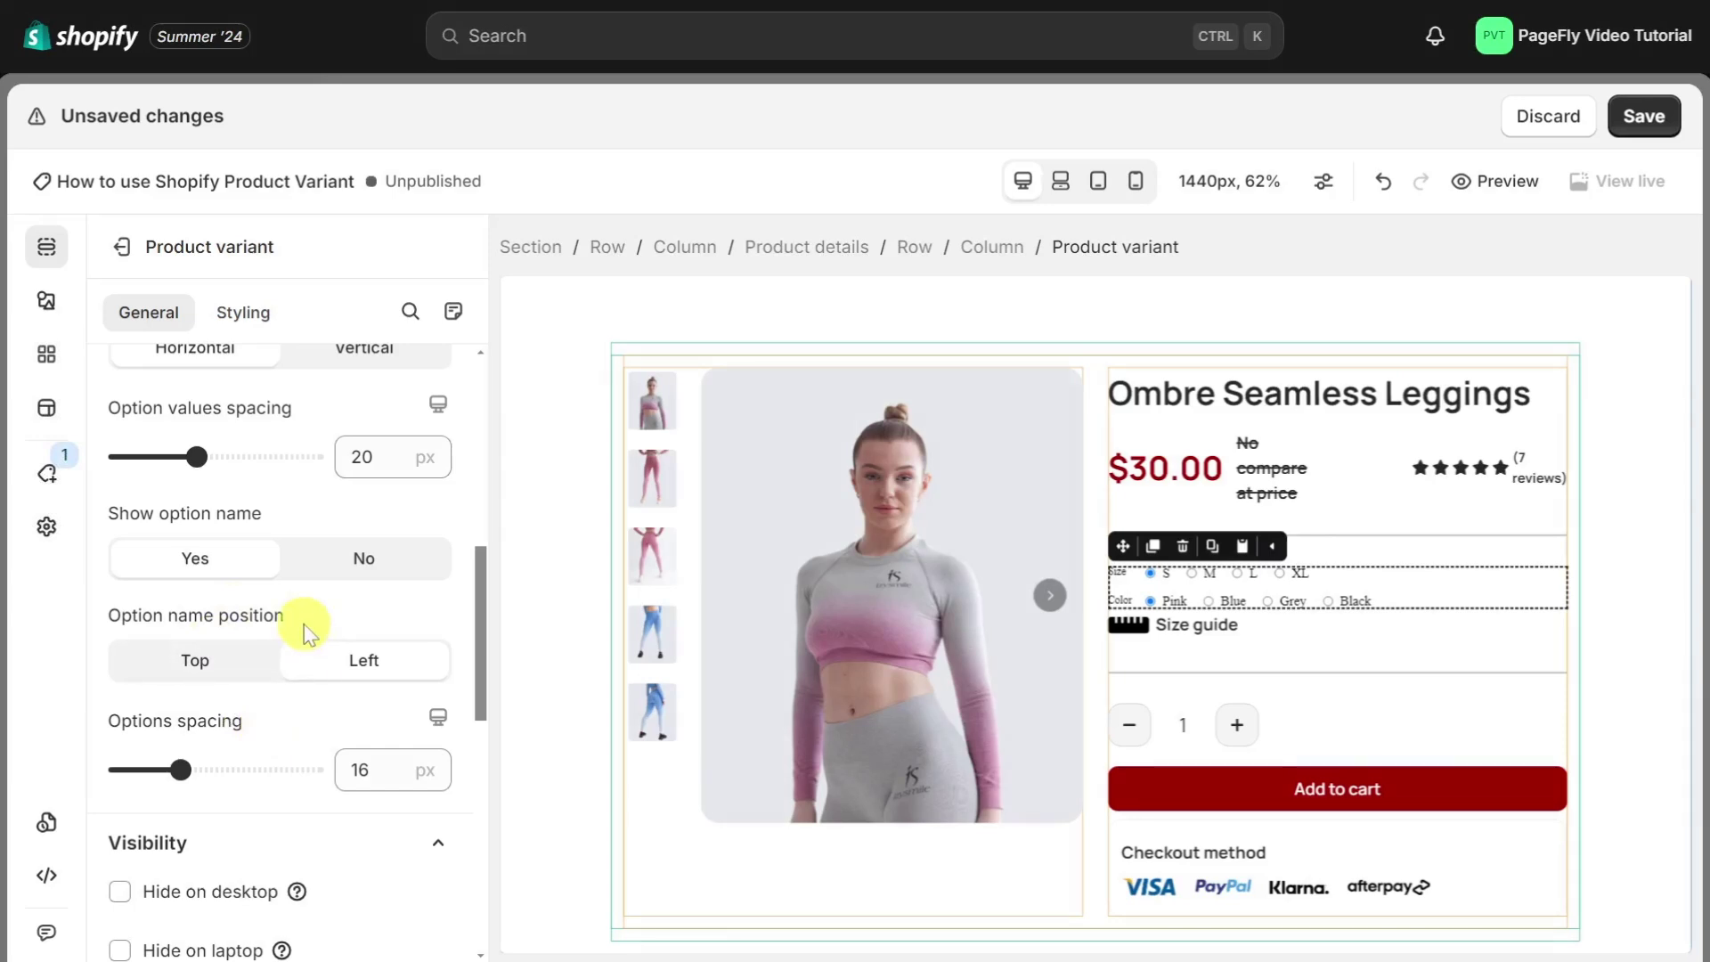
{"action": "left_click", "coordinate": [190, 664]}
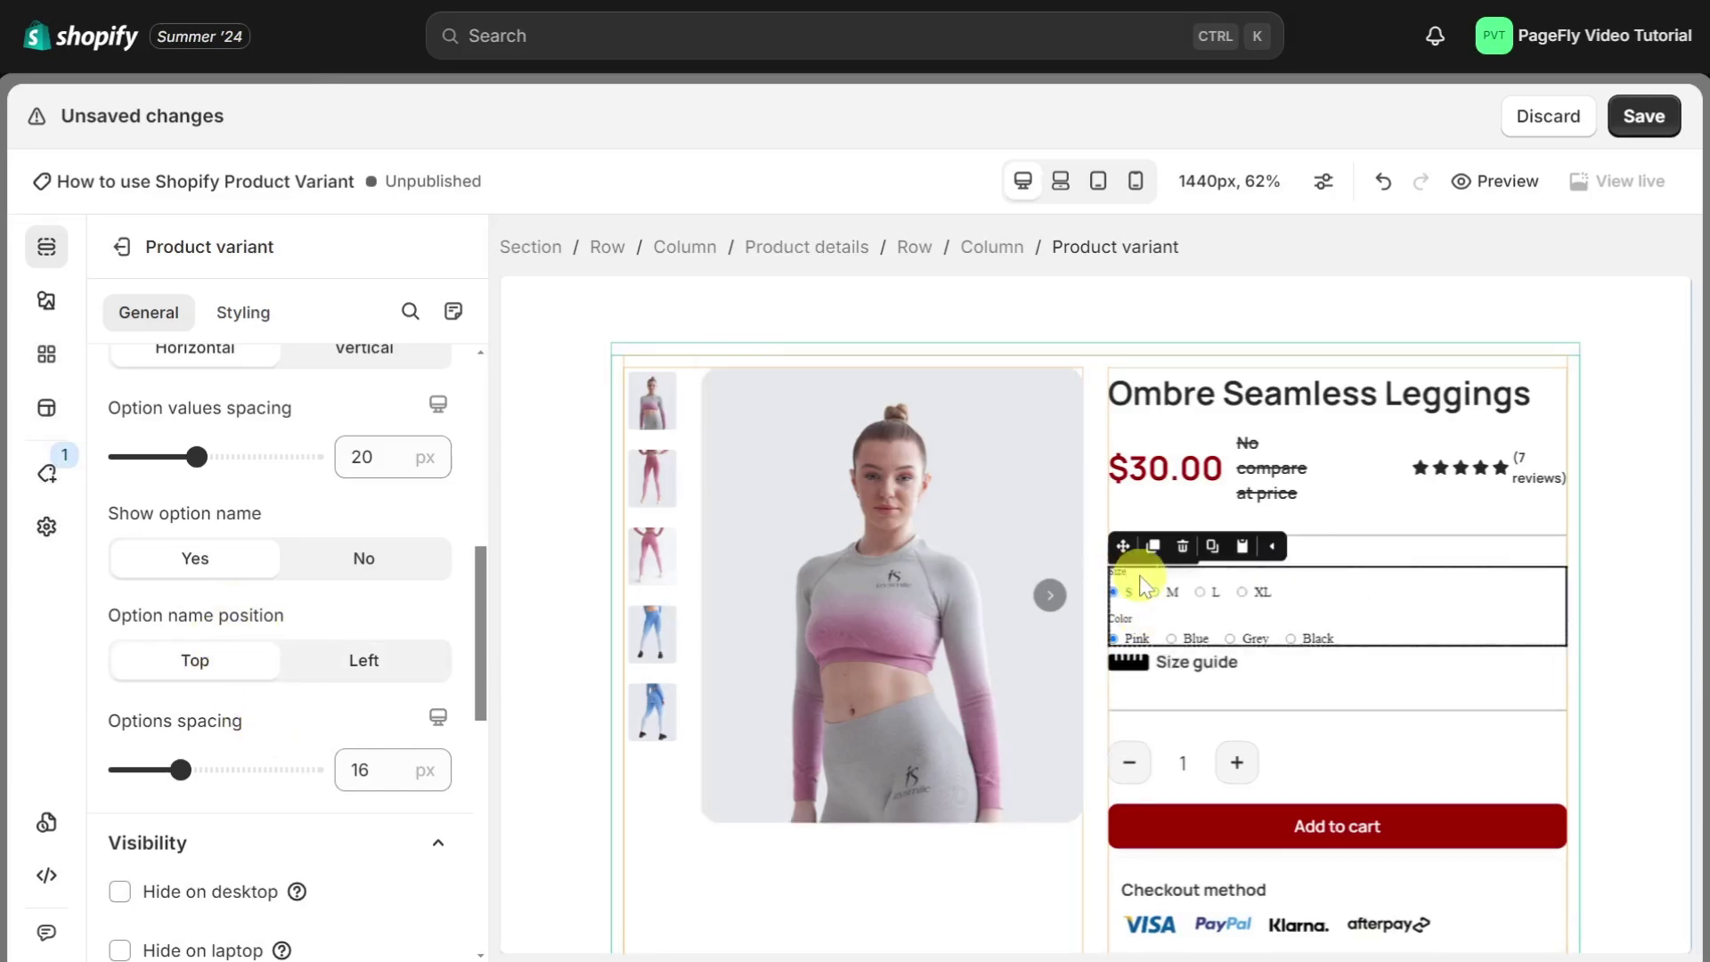
{"action": "left_click", "coordinate": [367, 661]}
{"action": "left_click_drag", "start_coordinate": [187, 766], "coordinate": [195, 772]}
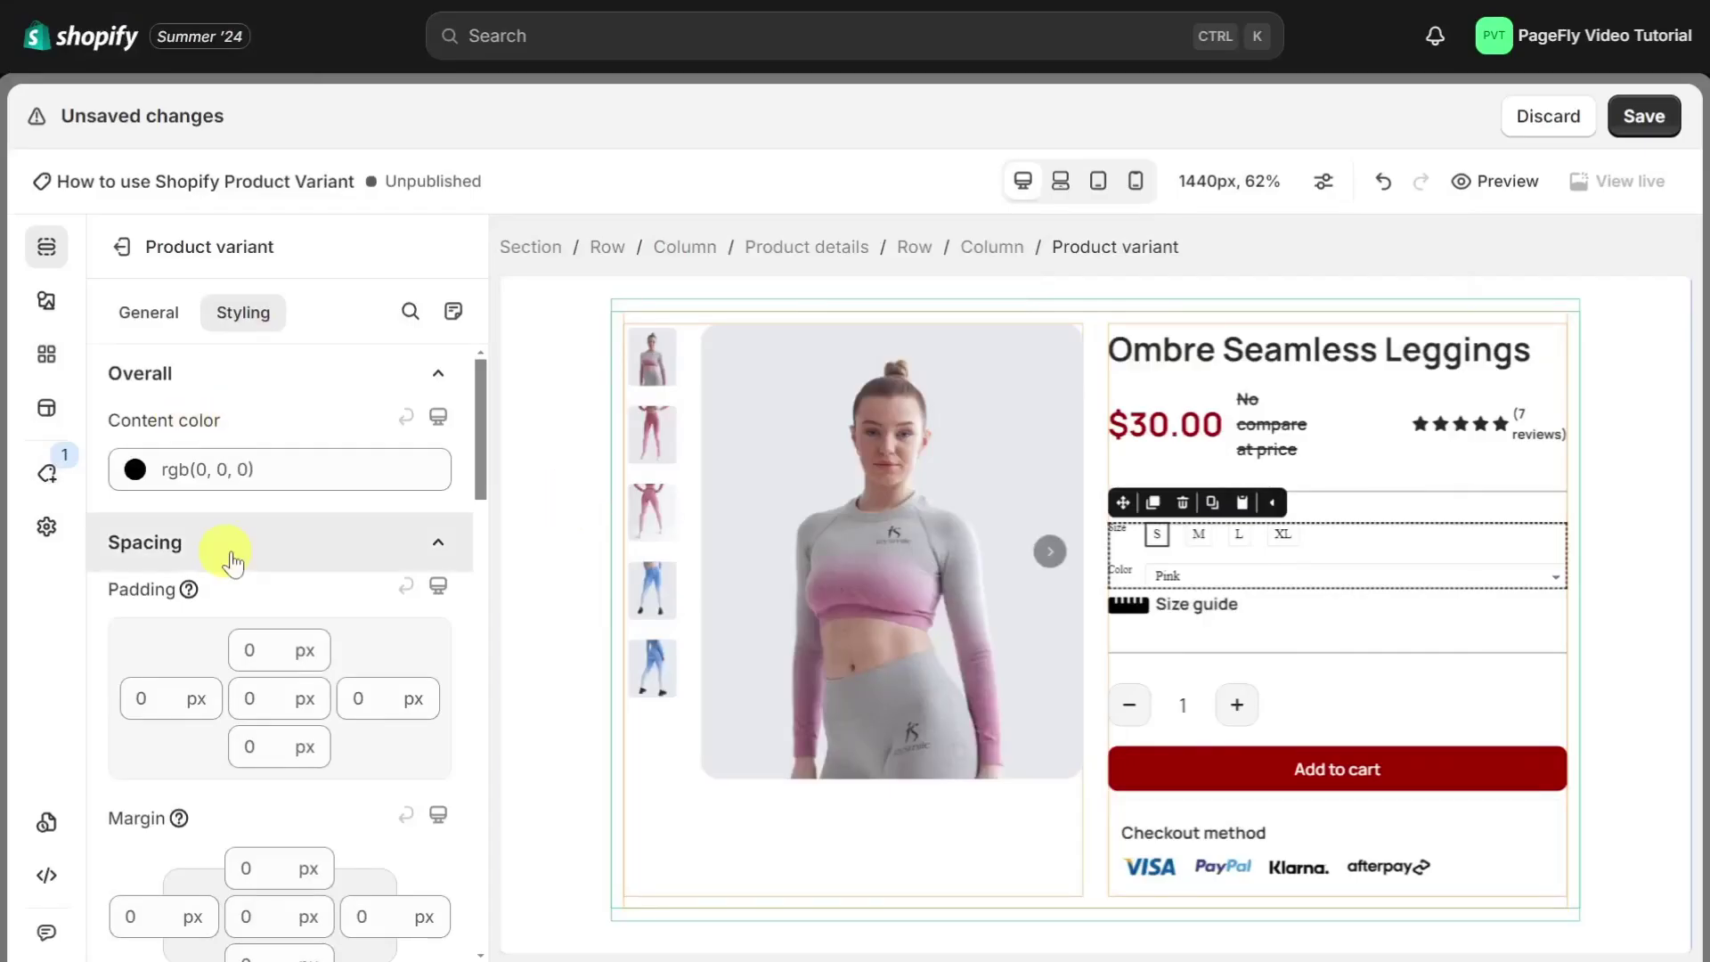
Enter 36 as the bottom margin and choose Manrope as the font family
{"action": "scroll", "coordinate": [297, 564], "scroll_direction": "down", "scroll_amount": 3}
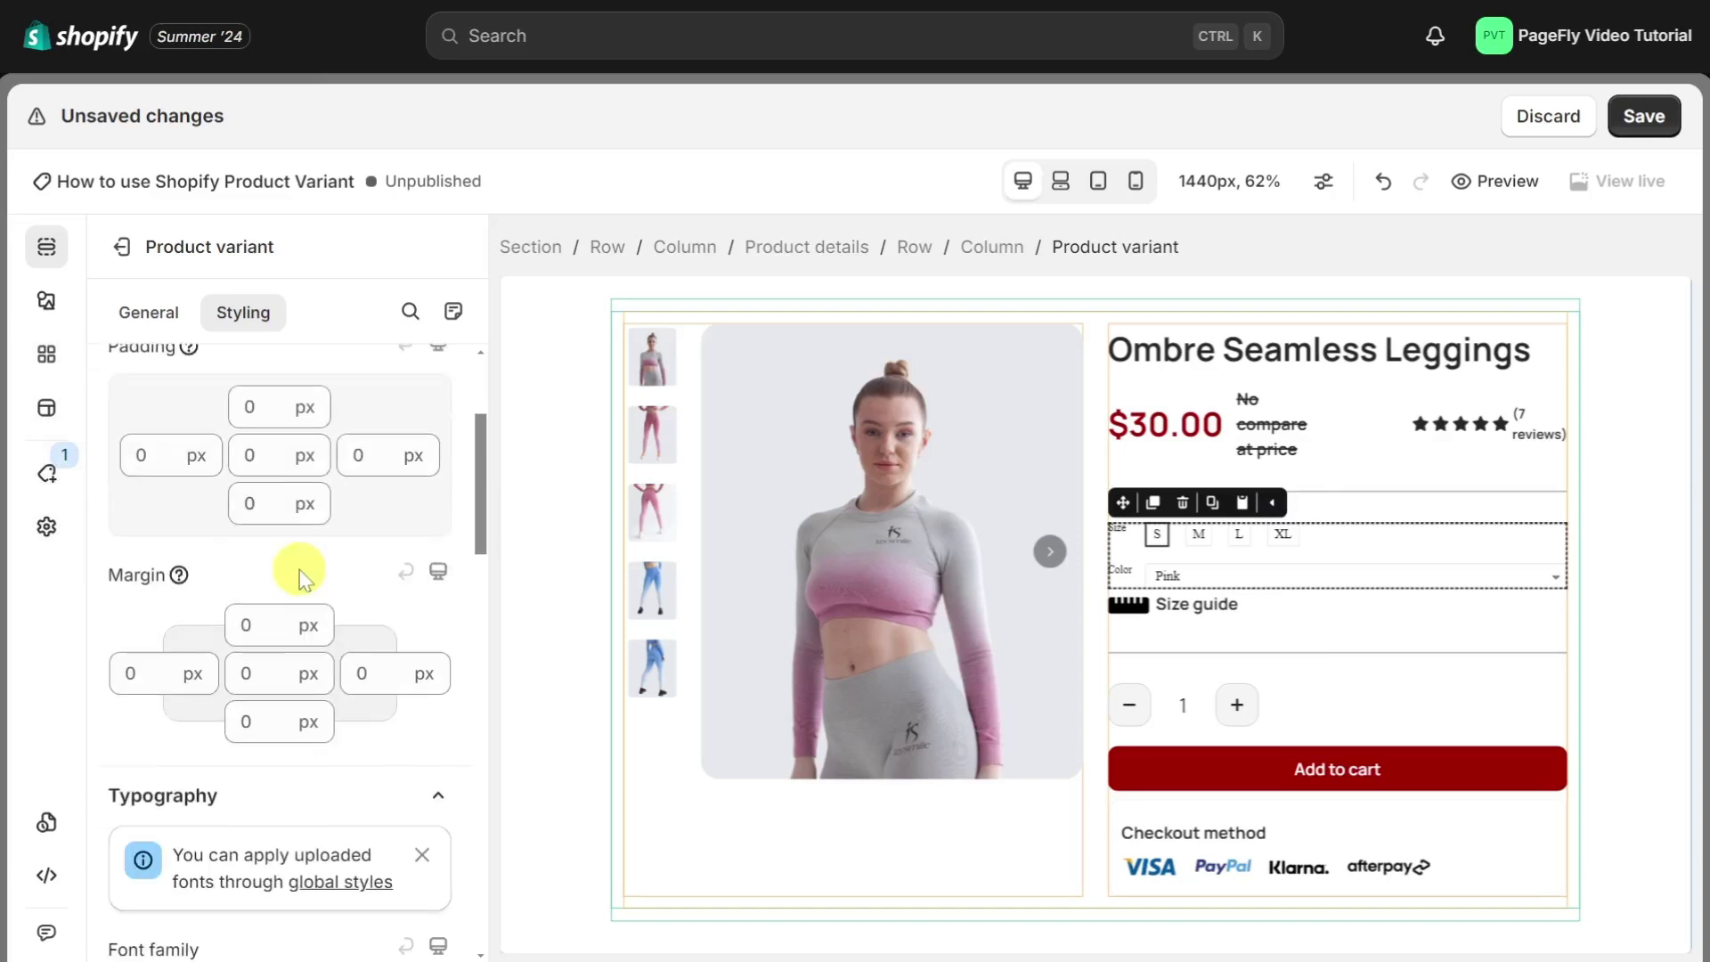
{"action": "left_click", "coordinate": [251, 698]}
{"action": "type", "text": "36"}
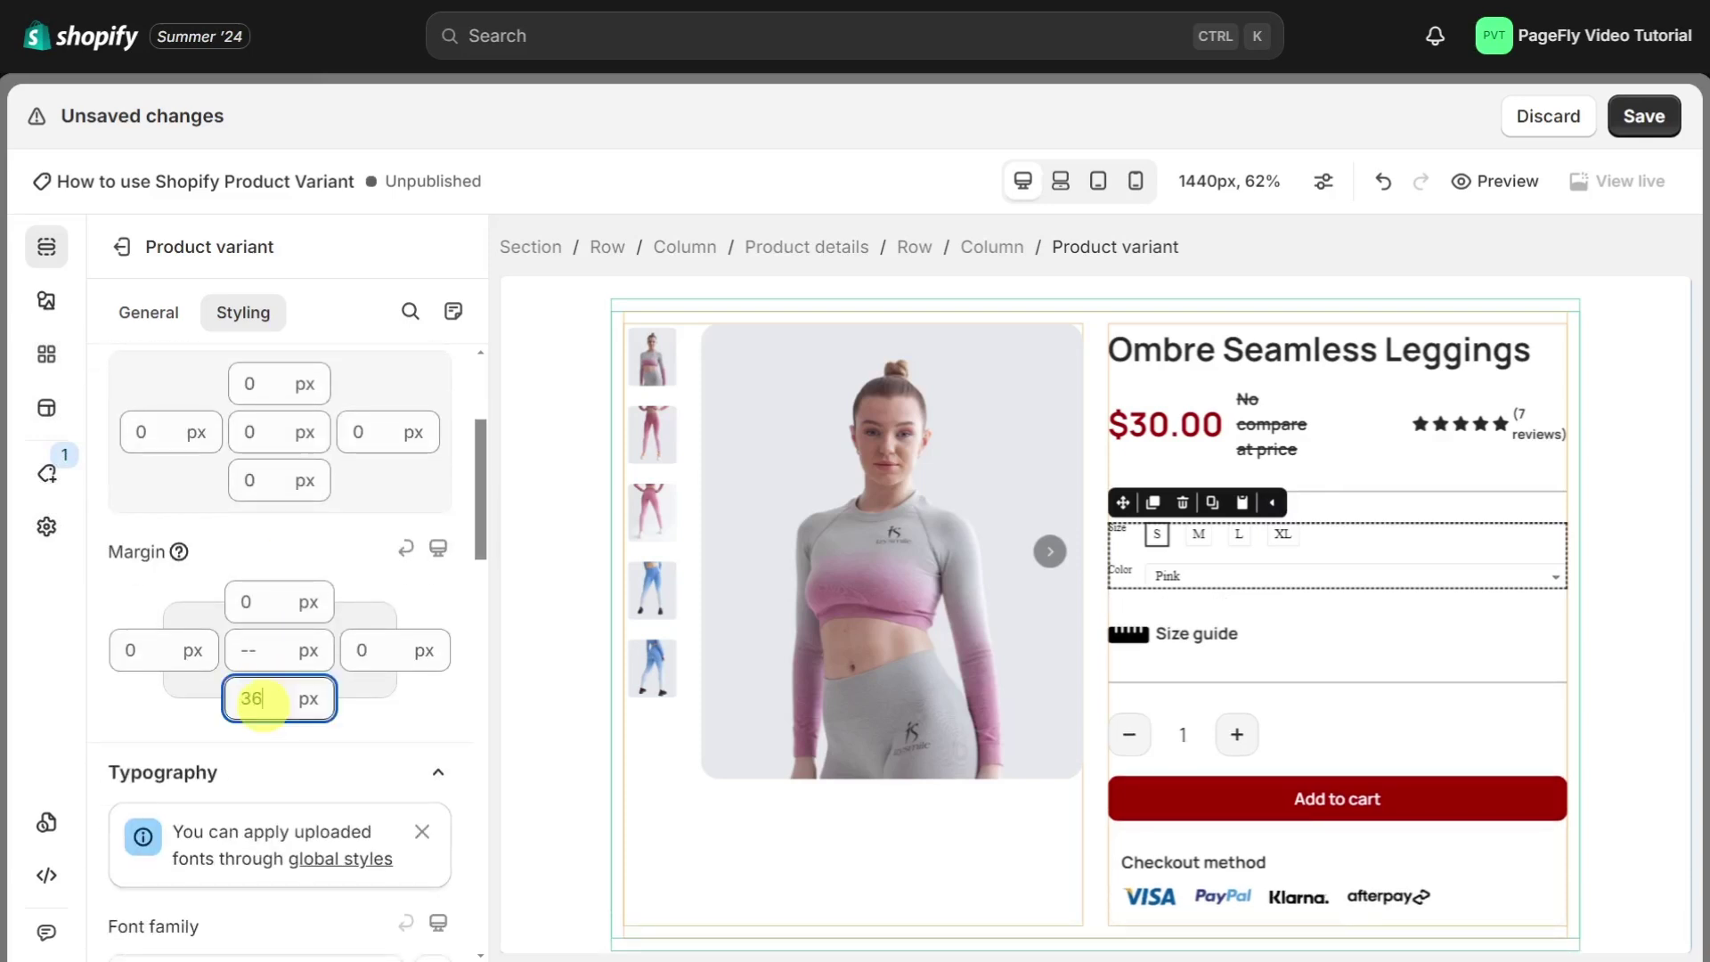
{"action": "scroll", "coordinate": [362, 706], "scroll_direction": "down", "scroll_amount": 2}
{"action": "left_click", "coordinate": [286, 840]}
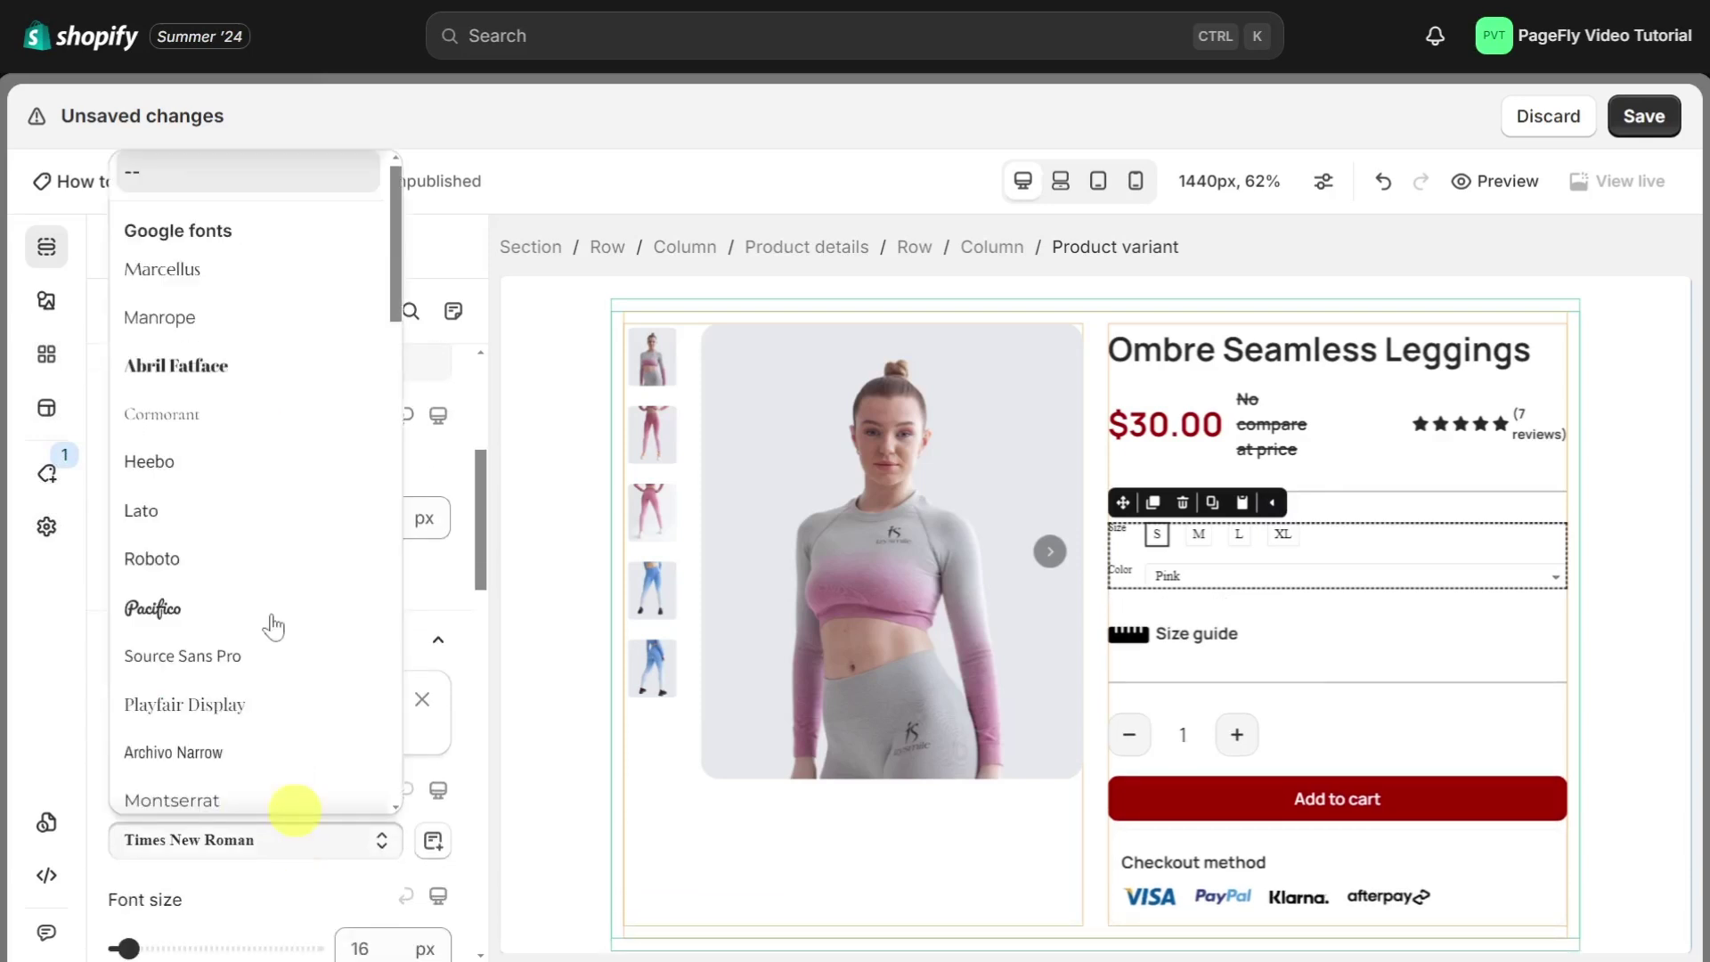
{"action": "left_click", "coordinate": [210, 318]}
{"action": "scroll", "coordinate": [248, 565], "scroll_direction": "down", "scroll_amount": 3}
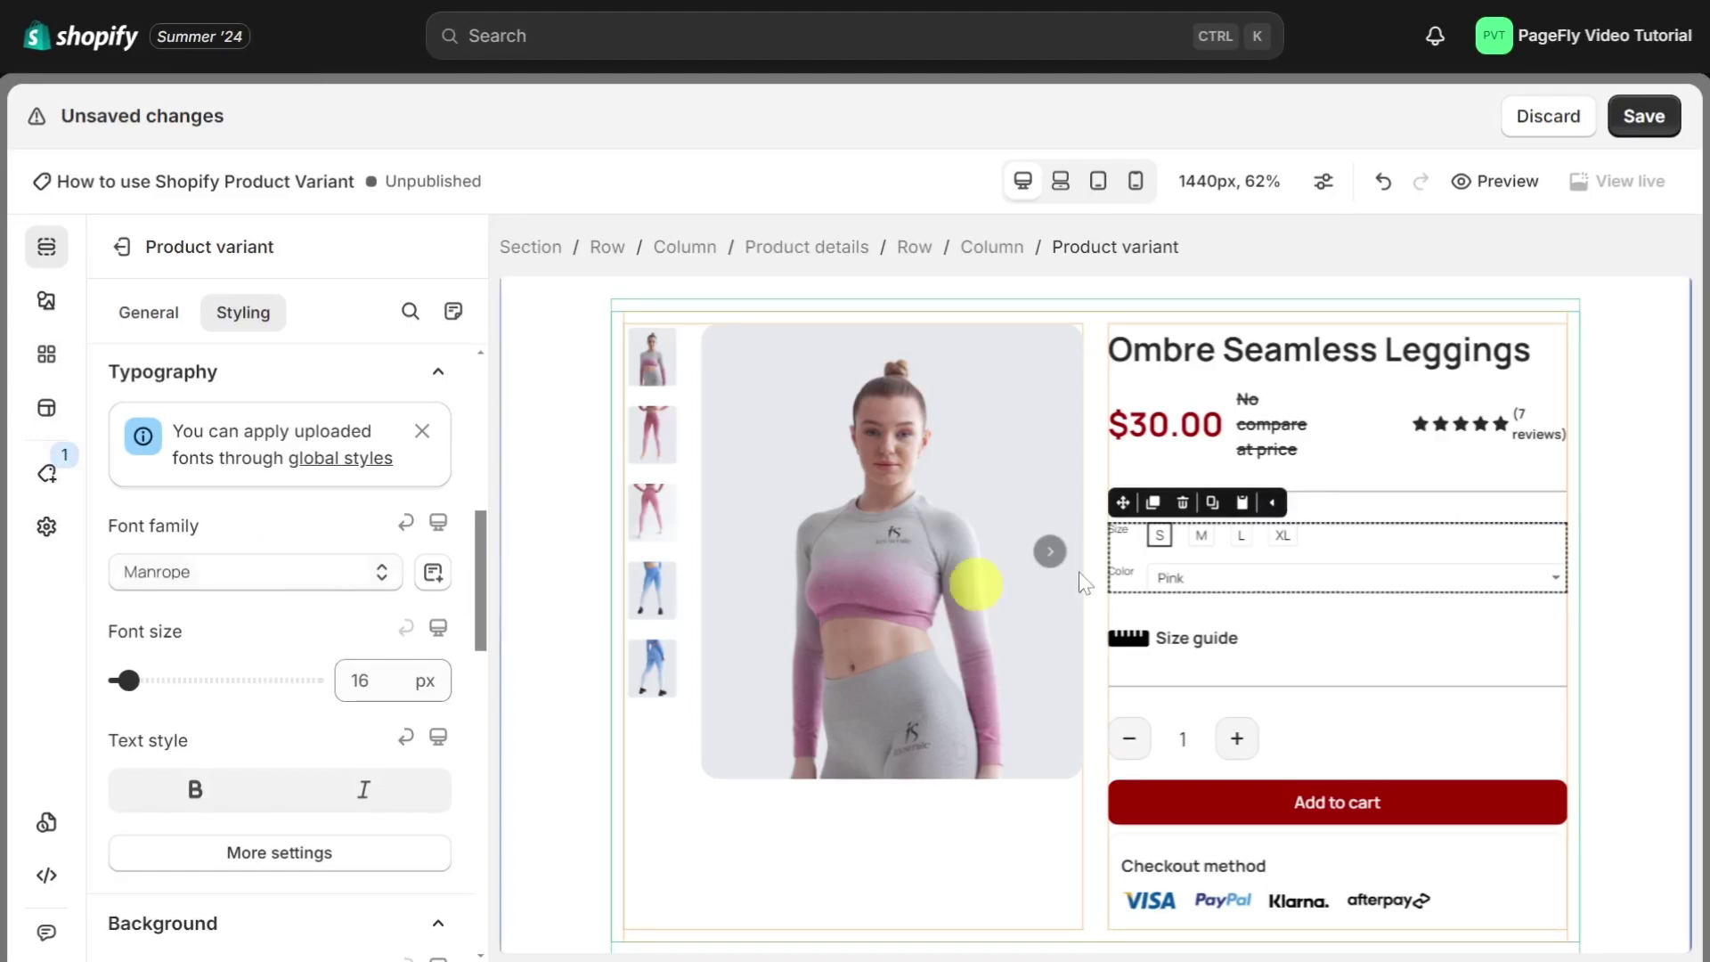
Make the Size and Color option names 20 px and bold
{"action": "left_click", "coordinate": [1128, 537]}
{"action": "left_click", "coordinate": [374, 544]}
{"action": "type", "text": "20"}
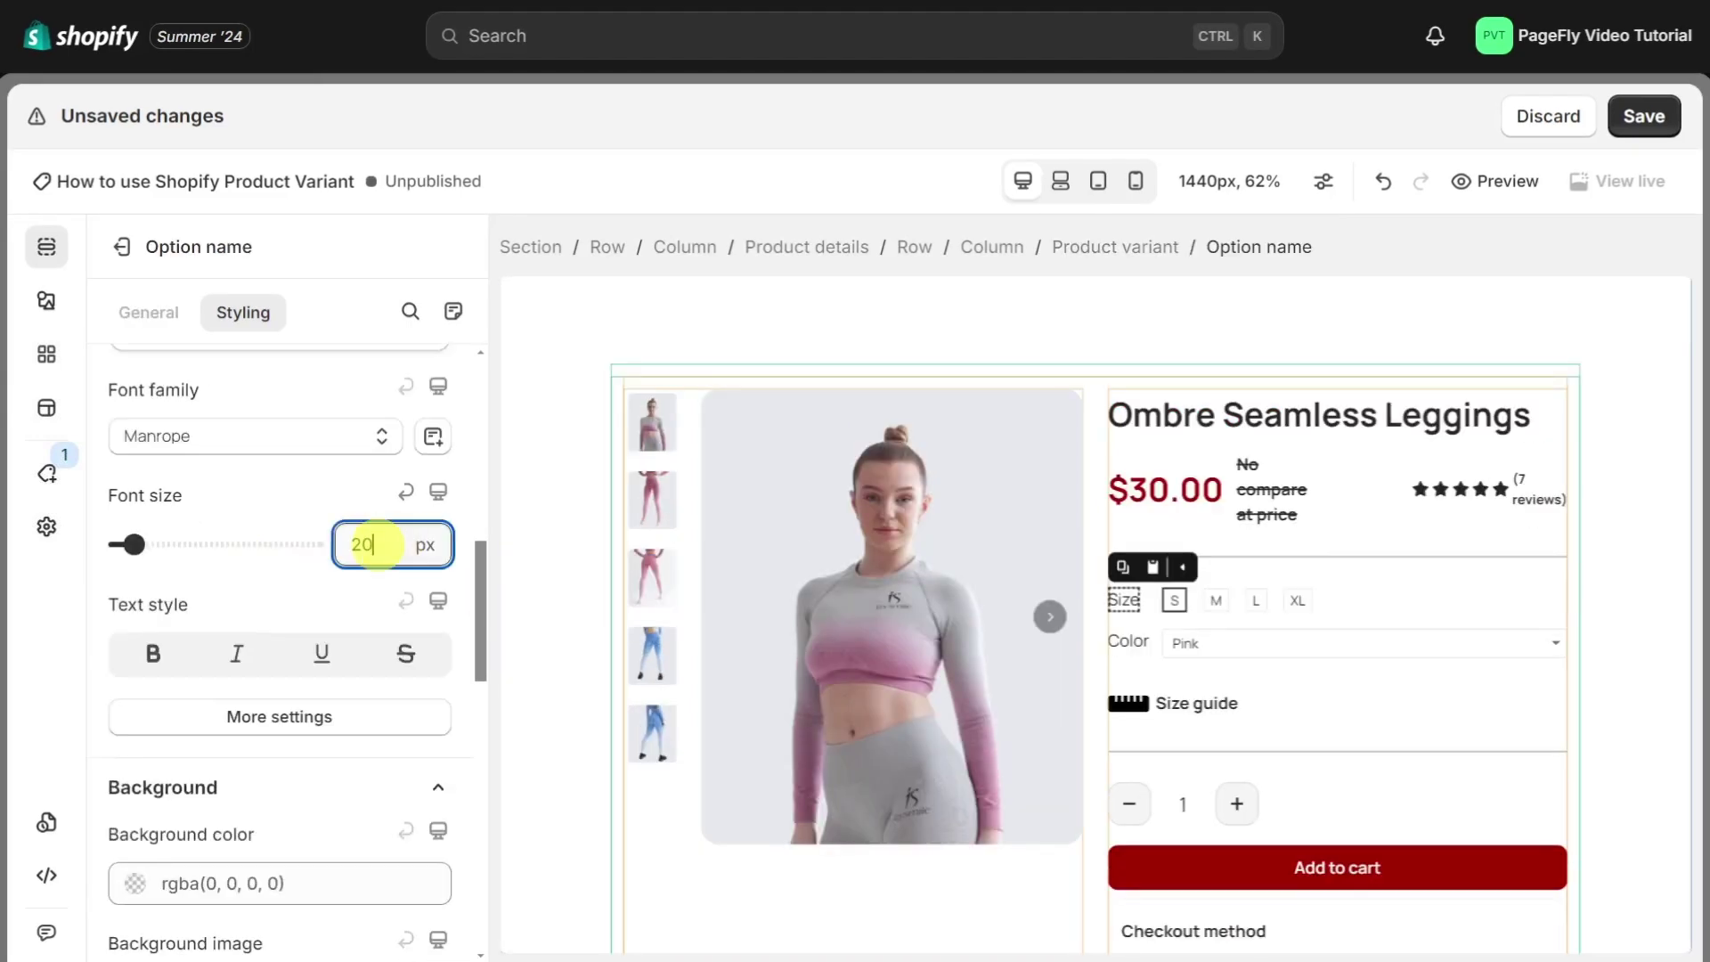
{"action": "left_click", "coordinate": [163, 663]}
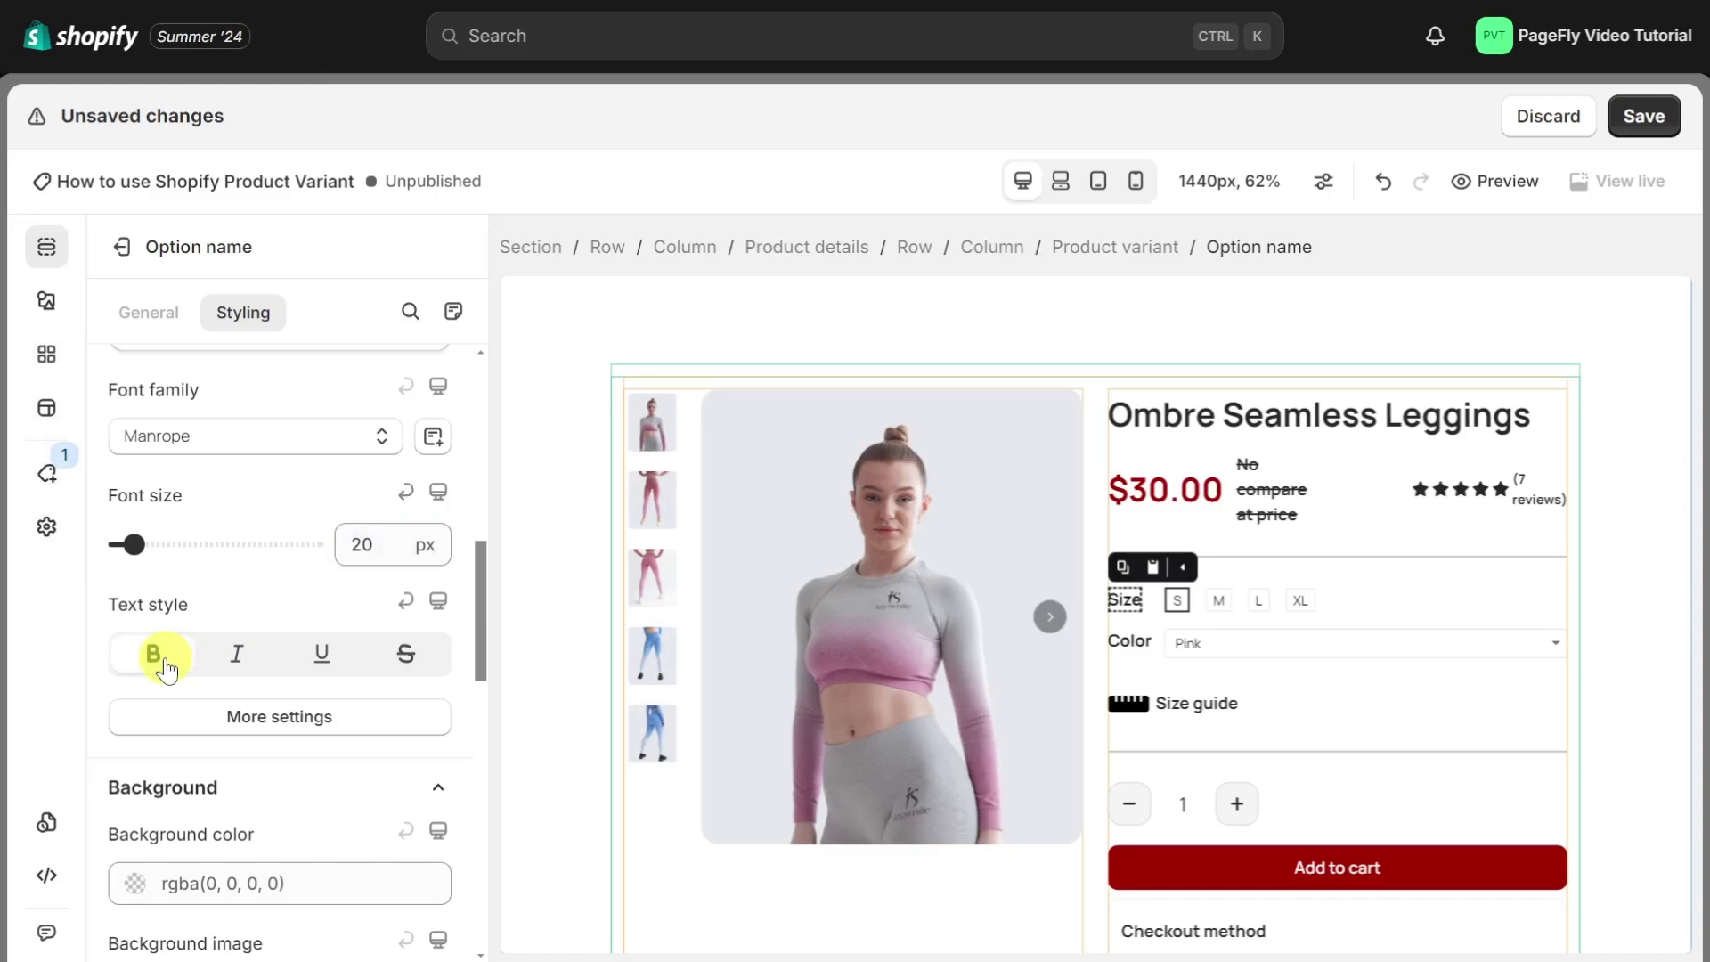
Colour the option values grey rgb(155,155,155), adjust border radius, then save and publish the page
{"action": "left_click", "coordinate": [1178, 599]}
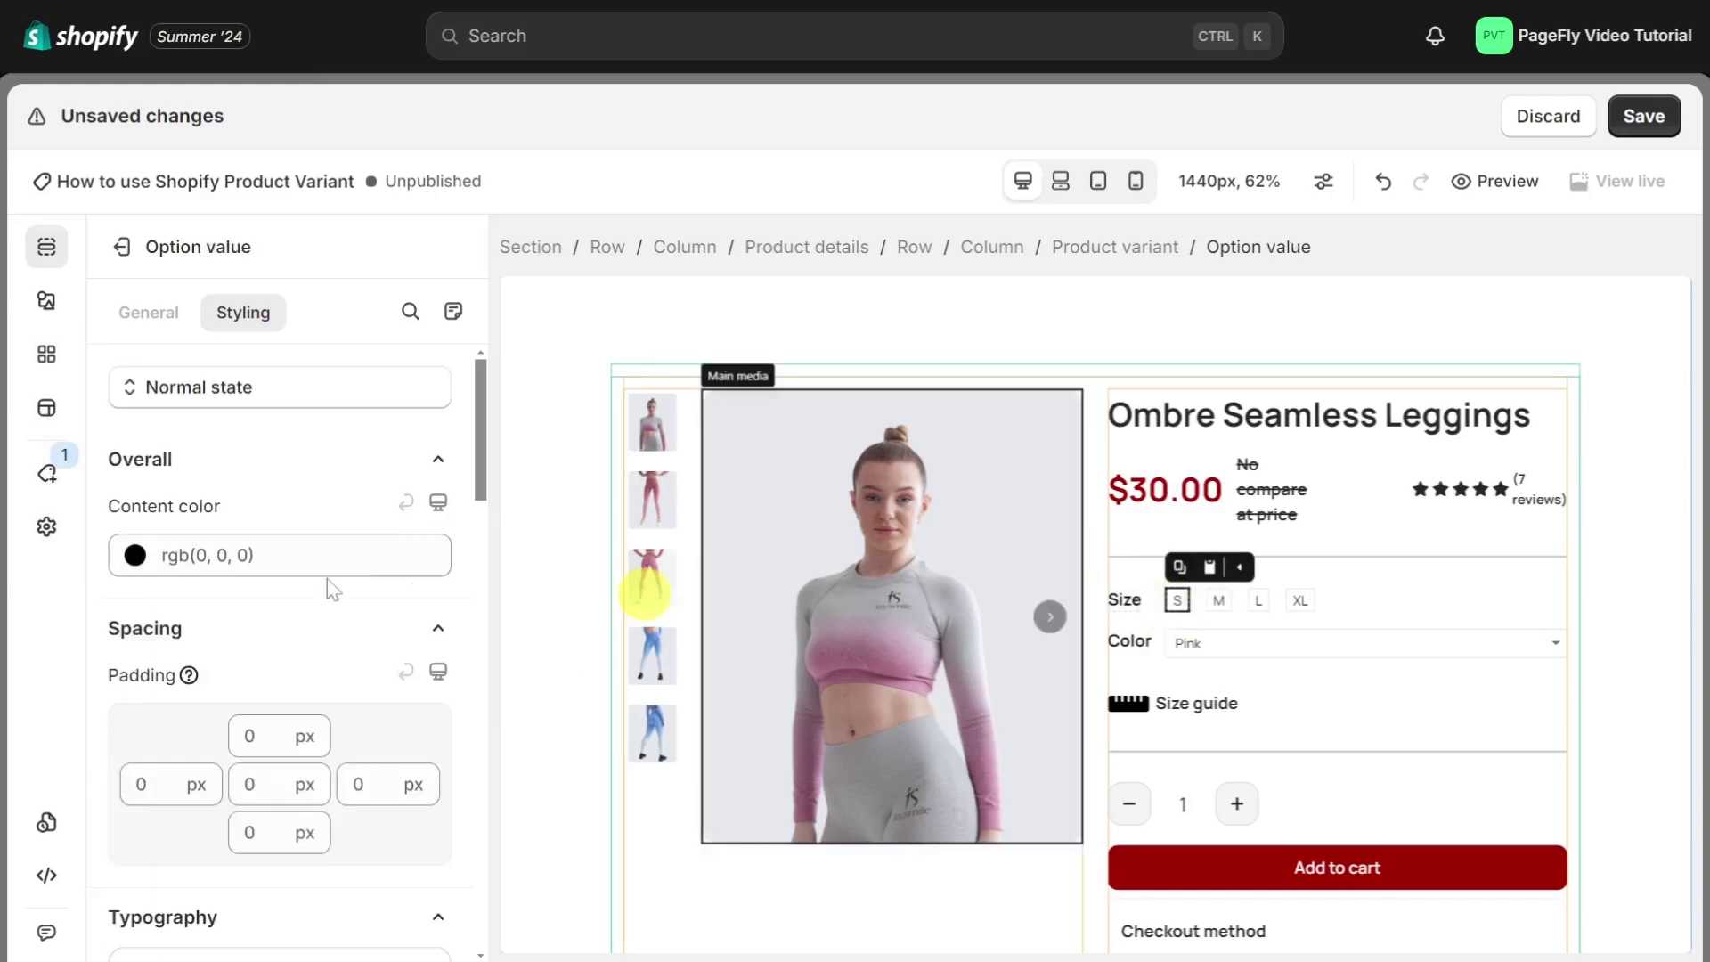
{"action": "left_click", "coordinate": [272, 570]}
{"action": "scroll", "coordinate": [279, 905], "scroll_direction": "down", "scroll_amount": 1}
{"action": "left_click", "coordinate": [279, 905]}
{"action": "left_click", "coordinate": [297, 489]}
{"action": "scroll", "coordinate": [297, 535], "scroll_direction": "down", "scroll_amount": 6}
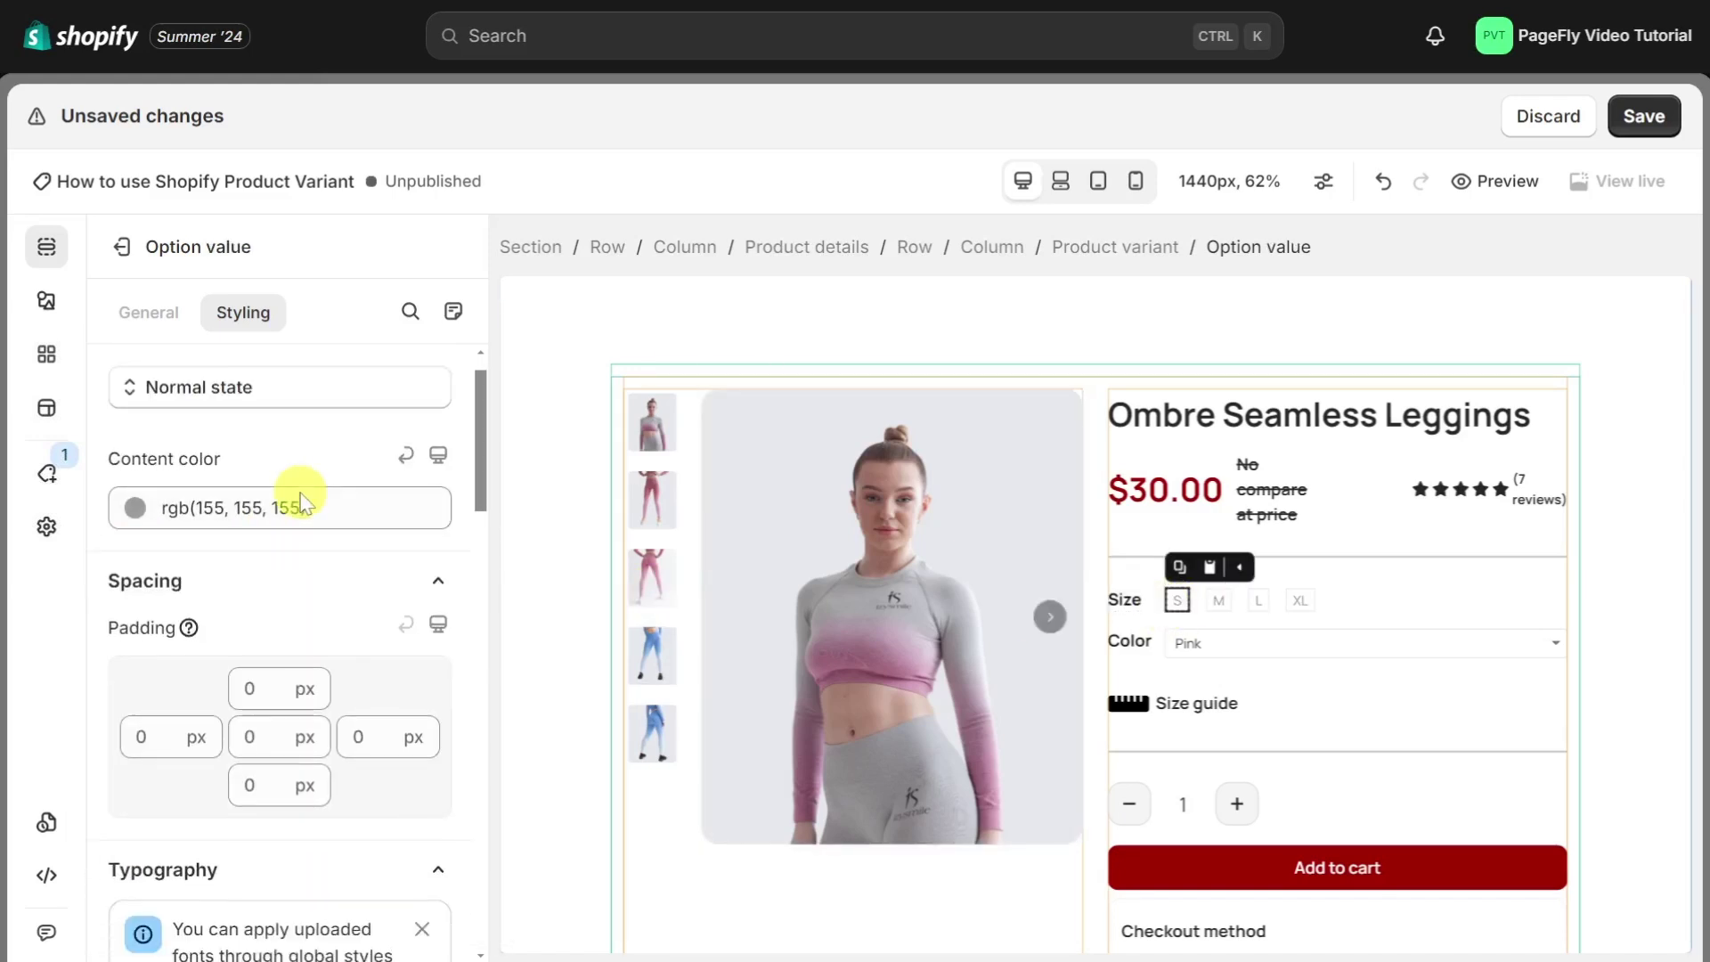
{"action": "scroll", "coordinate": [307, 588], "scroll_direction": "down", "scroll_amount": 7}
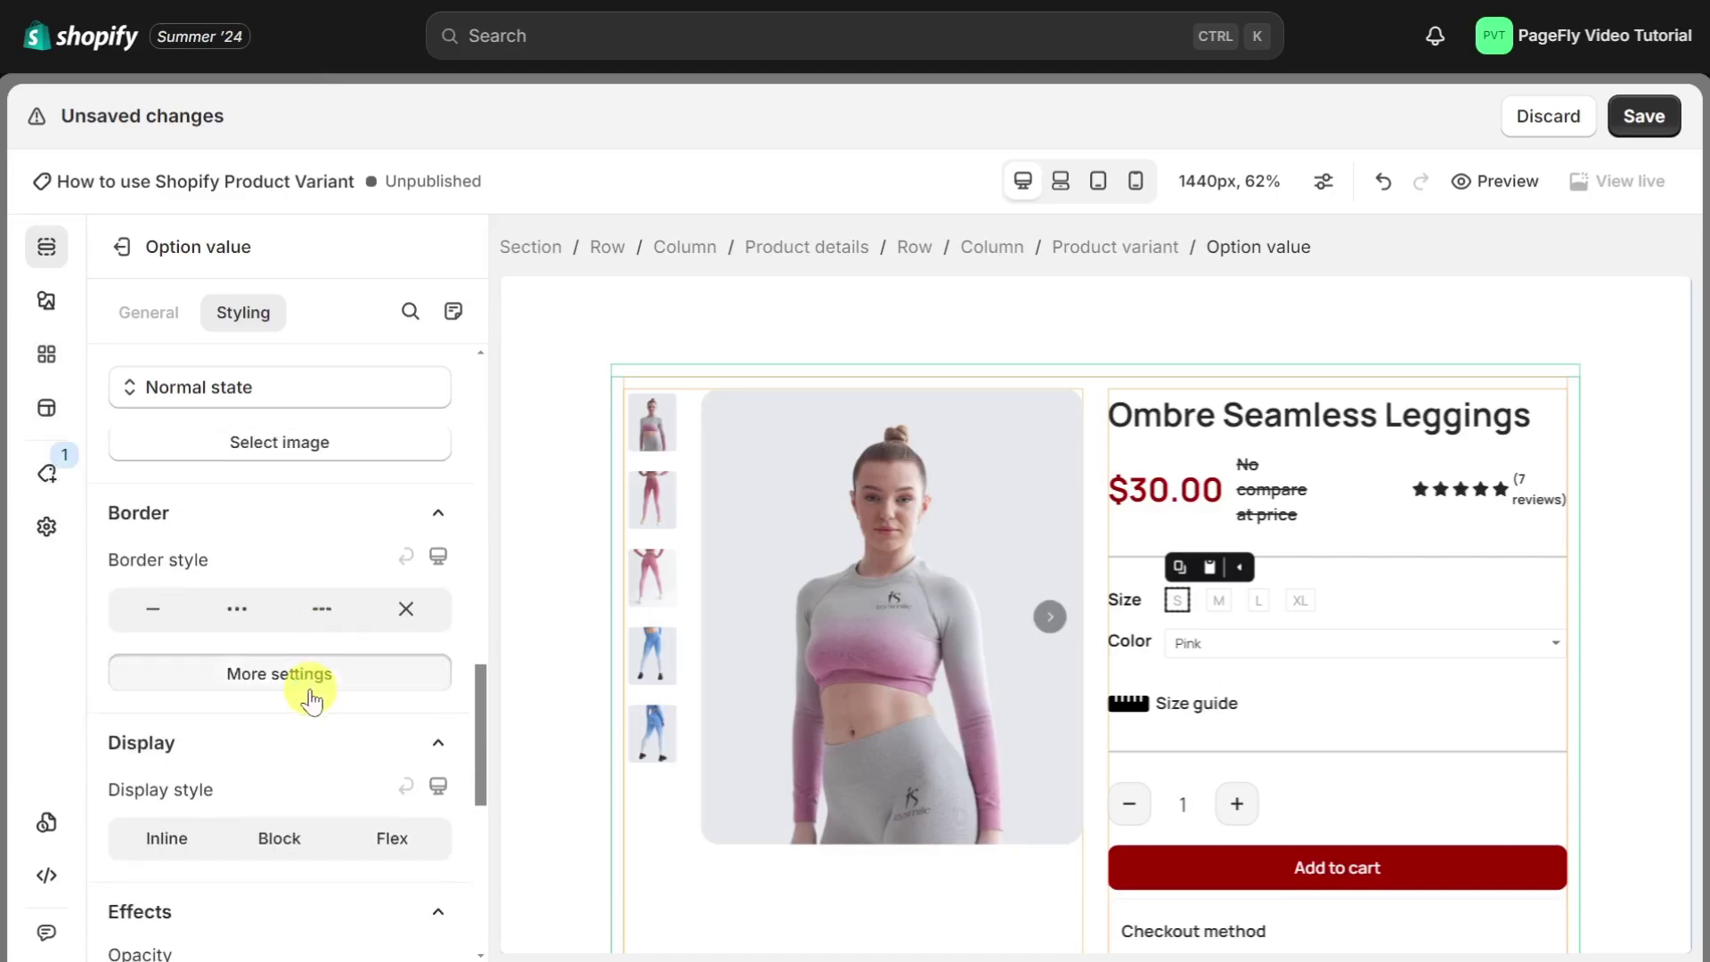
{"action": "left_click", "coordinate": [312, 675]}
{"action": "left_click", "coordinate": [267, 561]}
{"action": "left_click", "coordinate": [325, 713]}
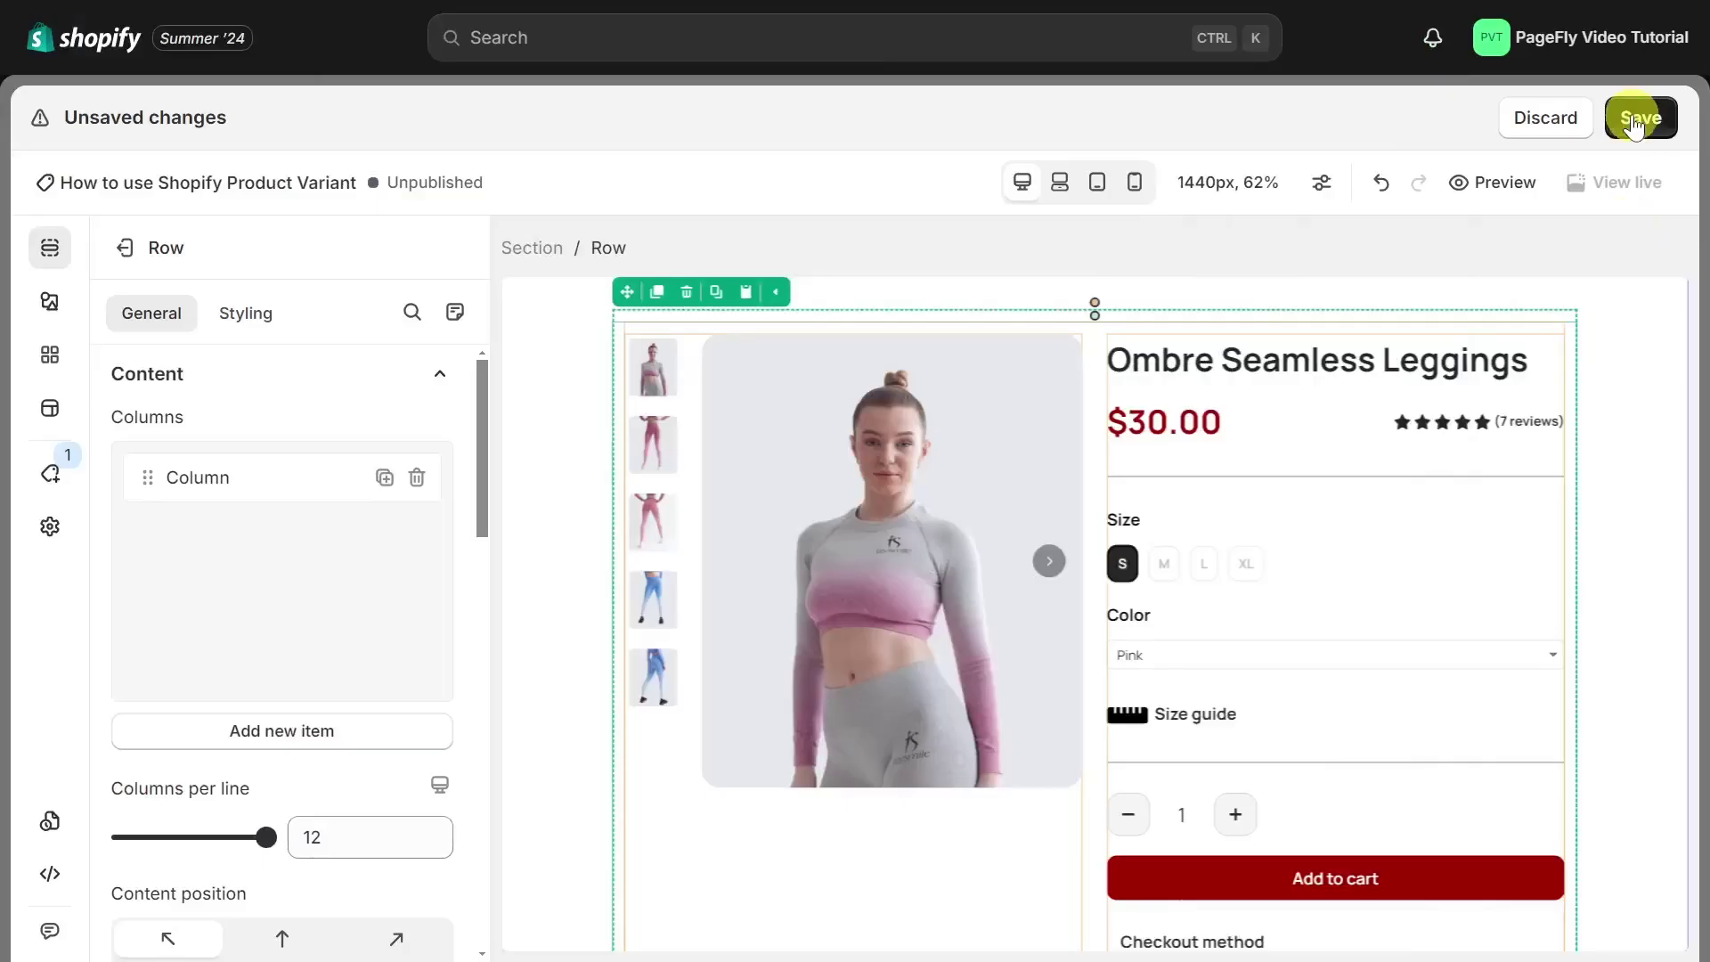
{"action": "left_click", "coordinate": [1634, 124]}
{"action": "left_click", "coordinate": [1572, 118]}
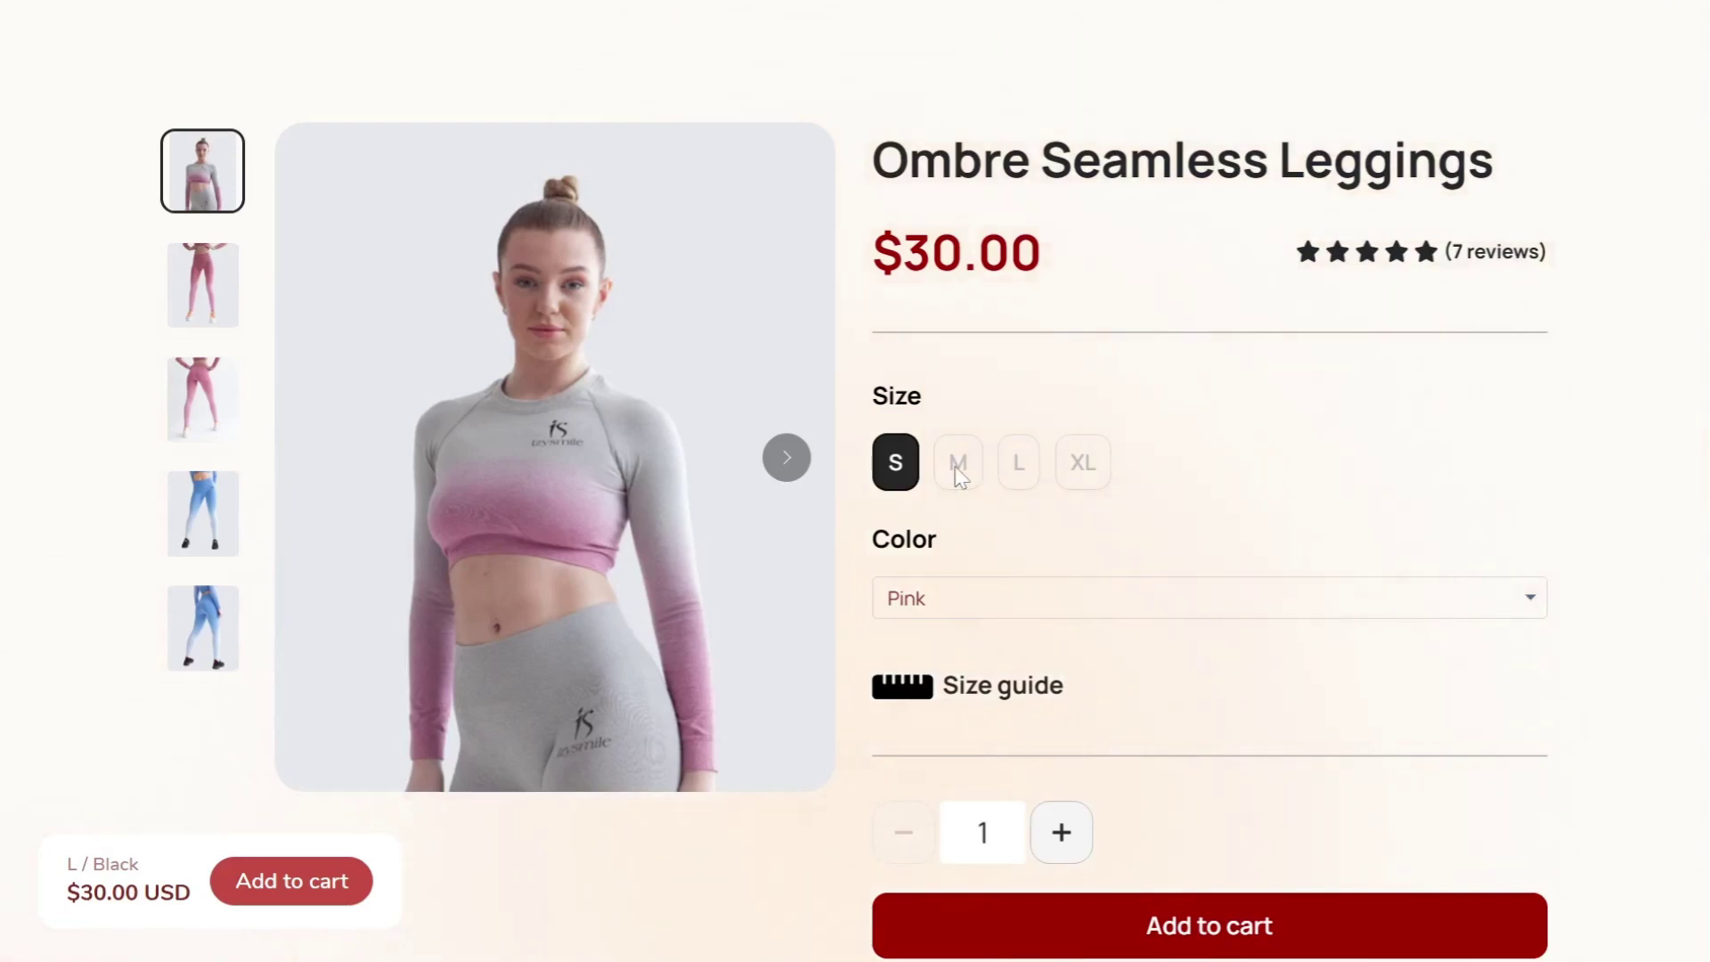
On the live page choose sizes M then L, and Color Blue, Grey, then Black
{"action": "left_click", "coordinate": [958, 463]}
{"action": "left_click", "coordinate": [1016, 468]}
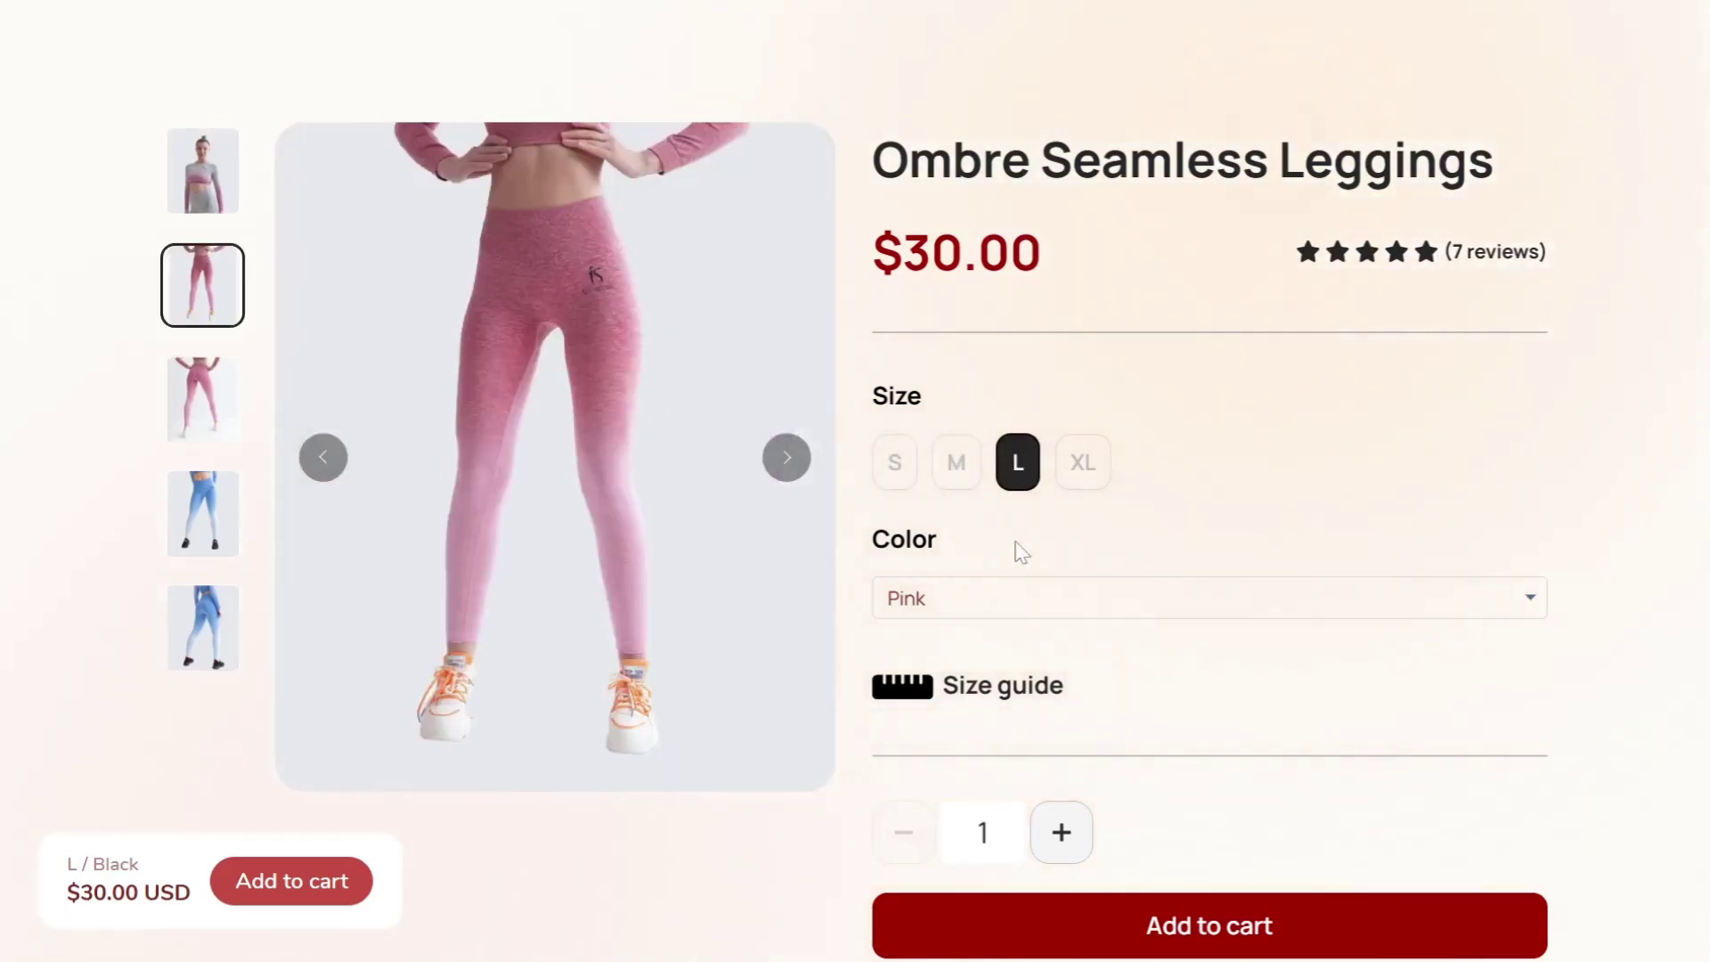
{"action": "left_click", "coordinate": [1033, 606]}
{"action": "left_click", "coordinate": [1042, 666]}
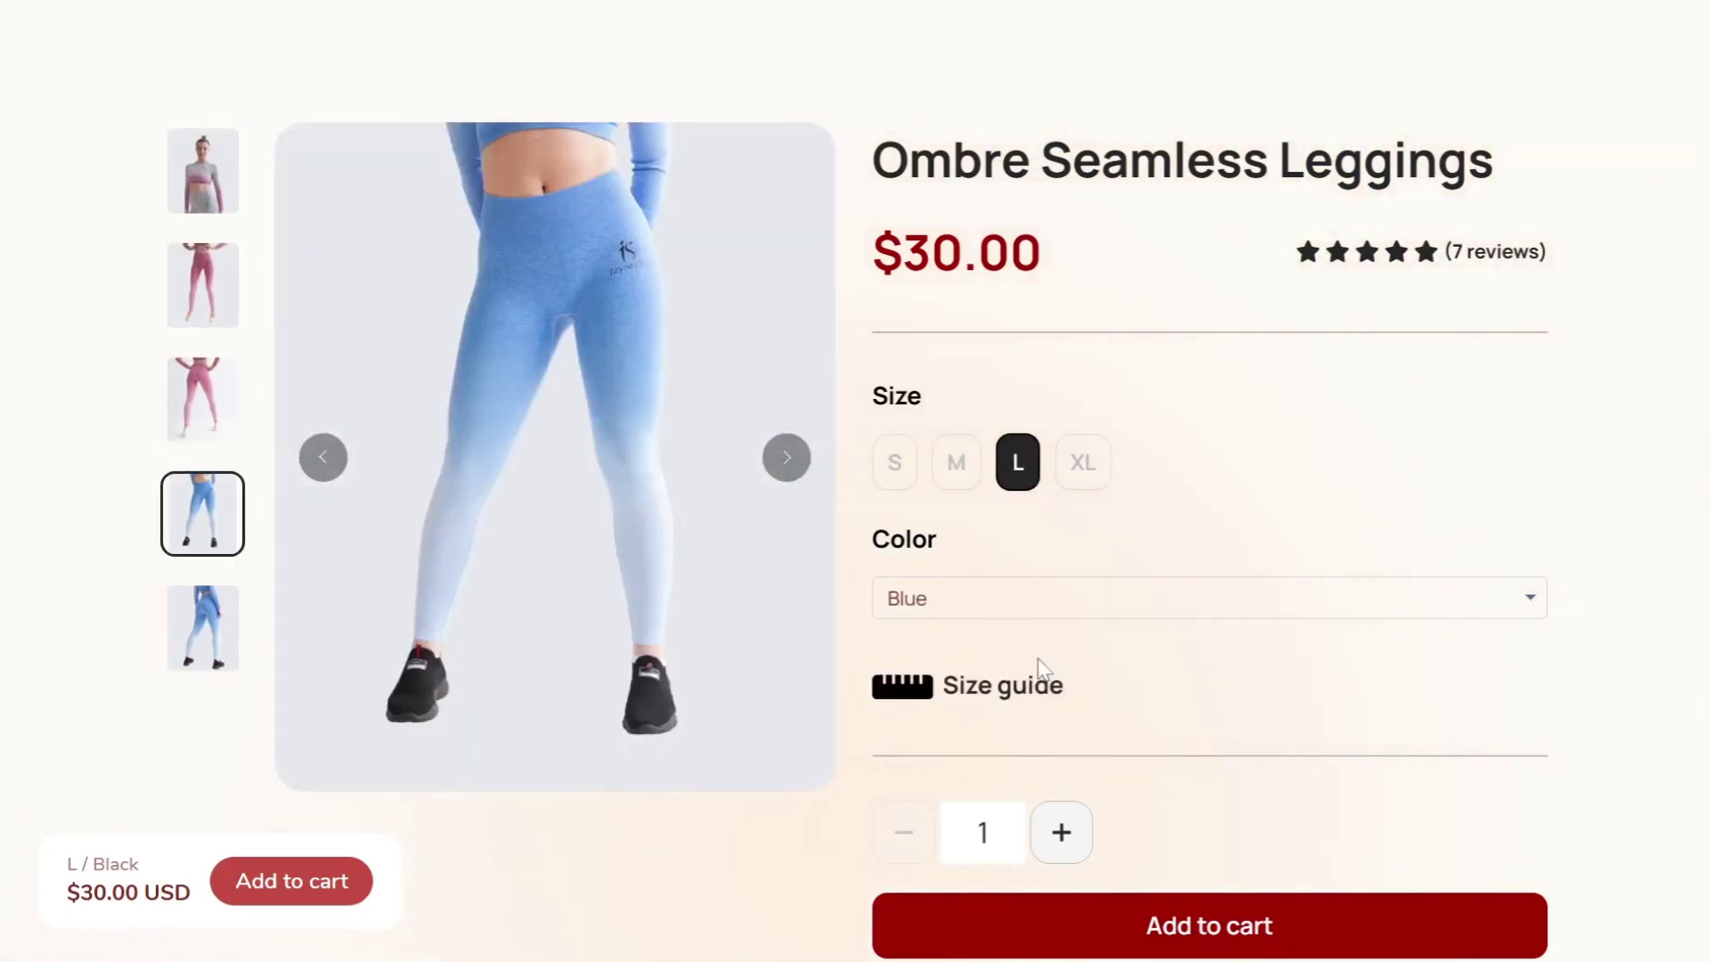
{"action": "left_click", "coordinate": [1038, 603]}
{"action": "left_click", "coordinate": [1069, 696]}
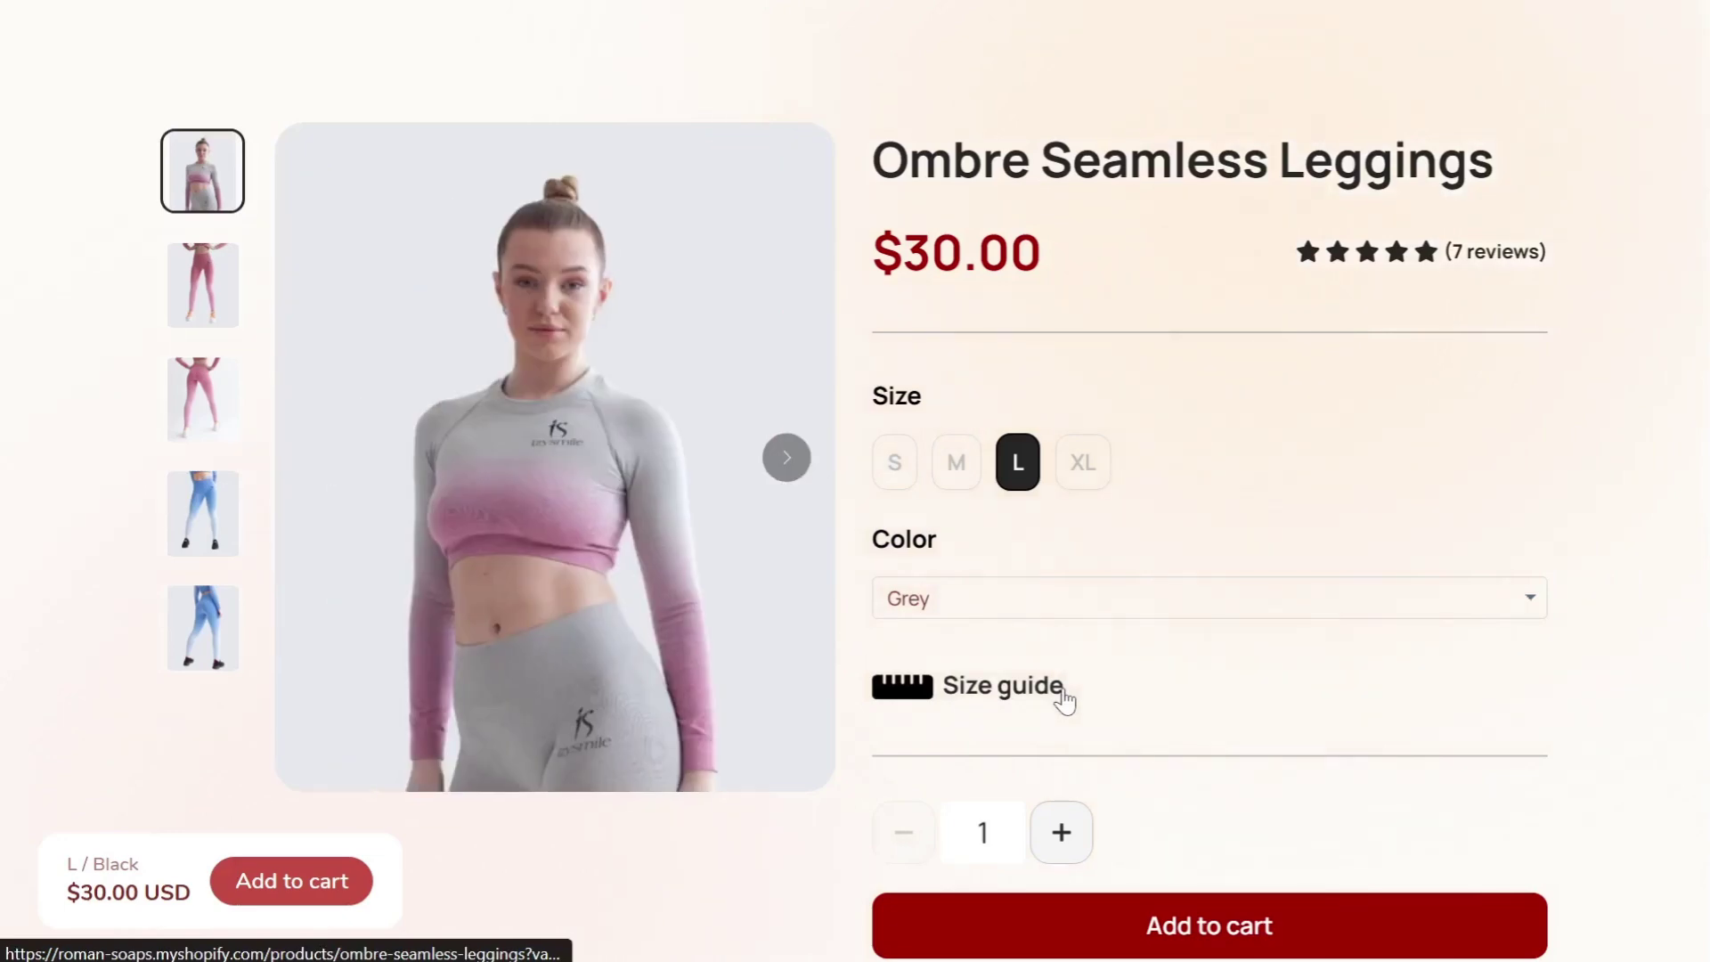
{"action": "left_click", "coordinate": [1072, 603]}
{"action": "left_click", "coordinate": [1073, 724]}
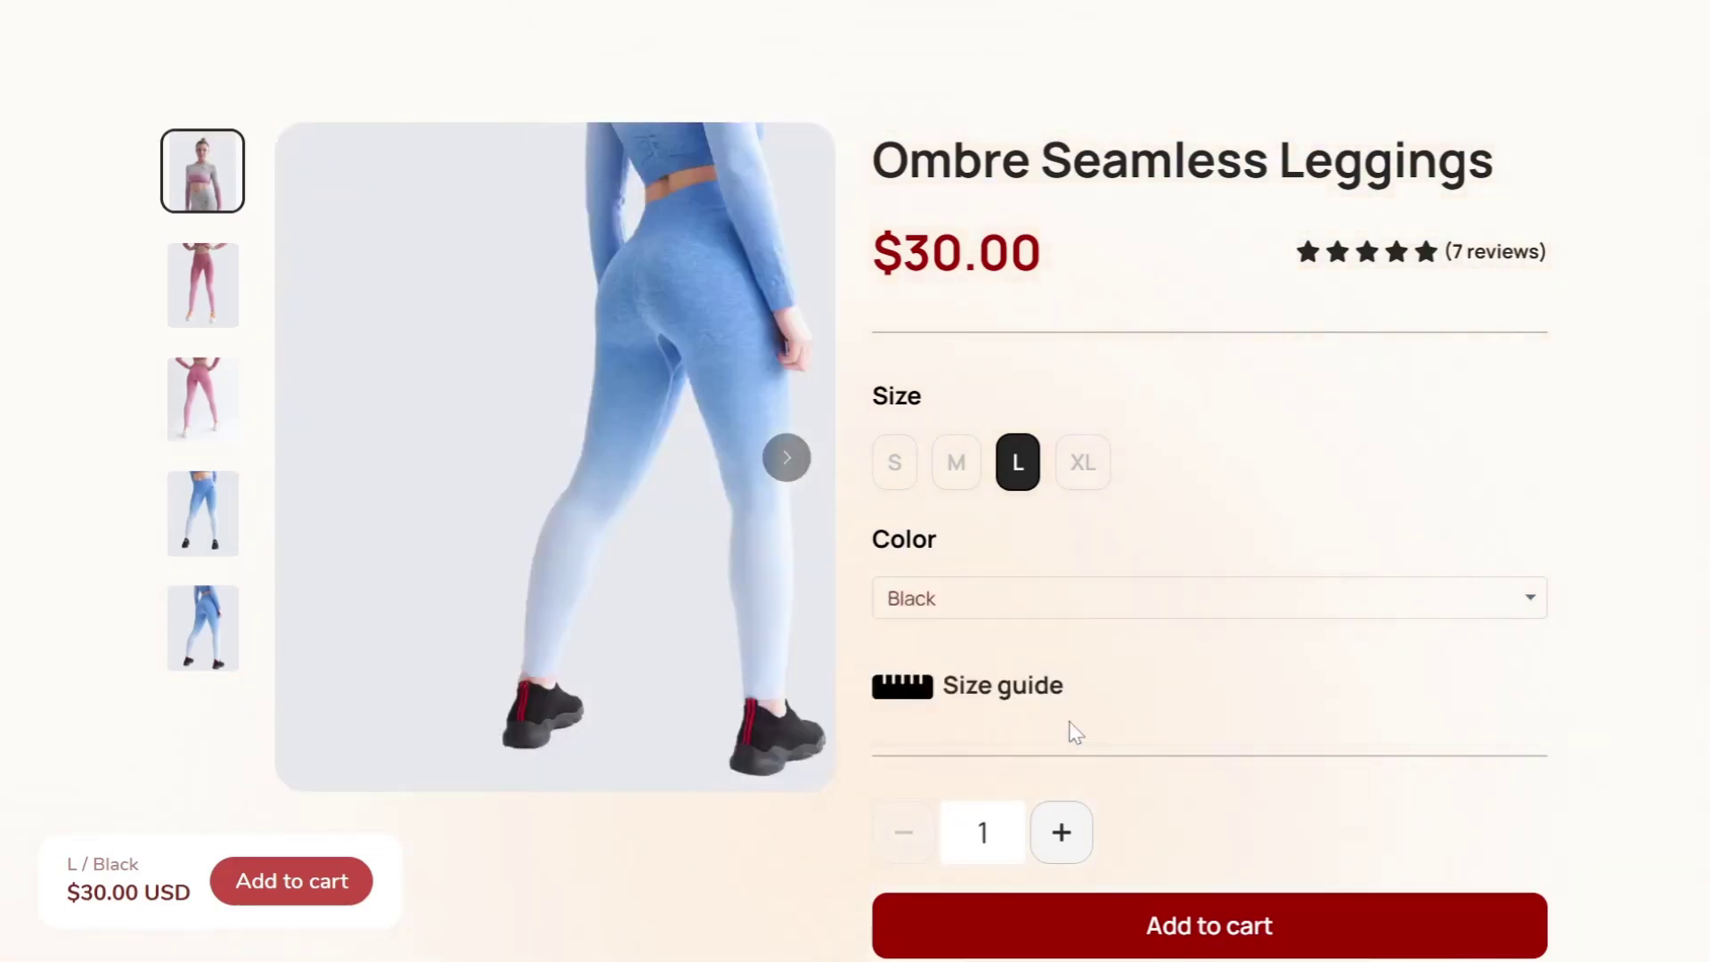